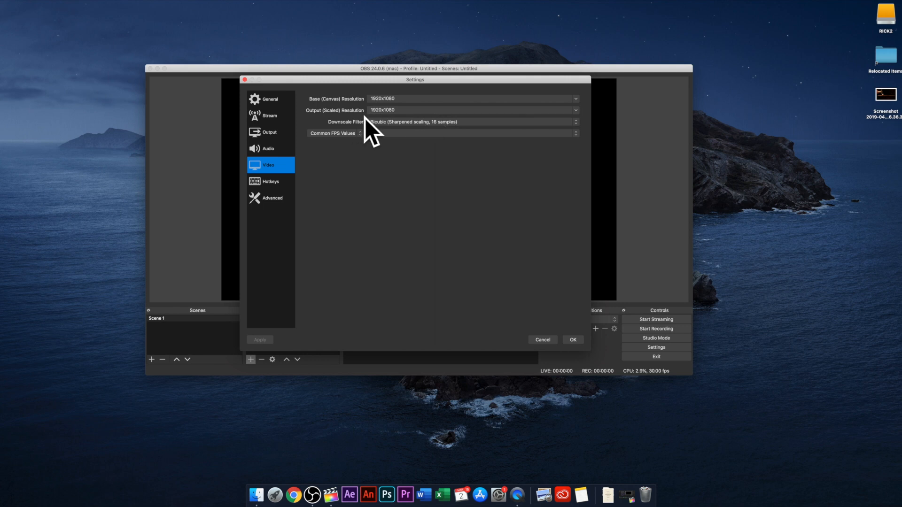
# Step: Accept the video settings and create a new scene named "camera"
pyautogui.click(573, 340)
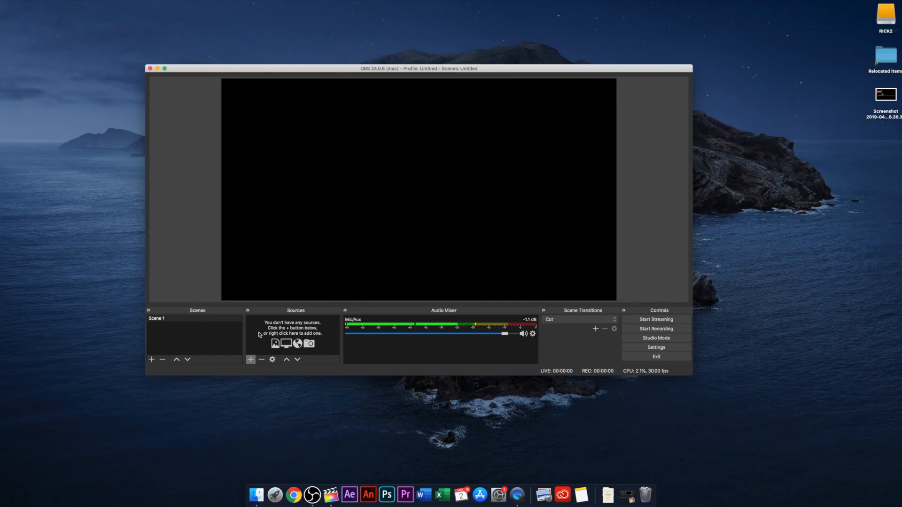
pyautogui.click(152, 359)
pyautogui.write('camera')
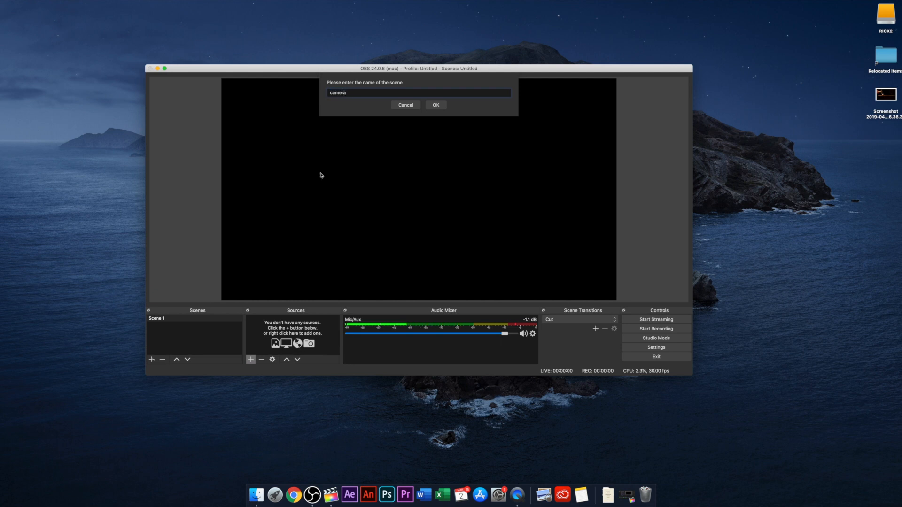
pyautogui.click(436, 105)
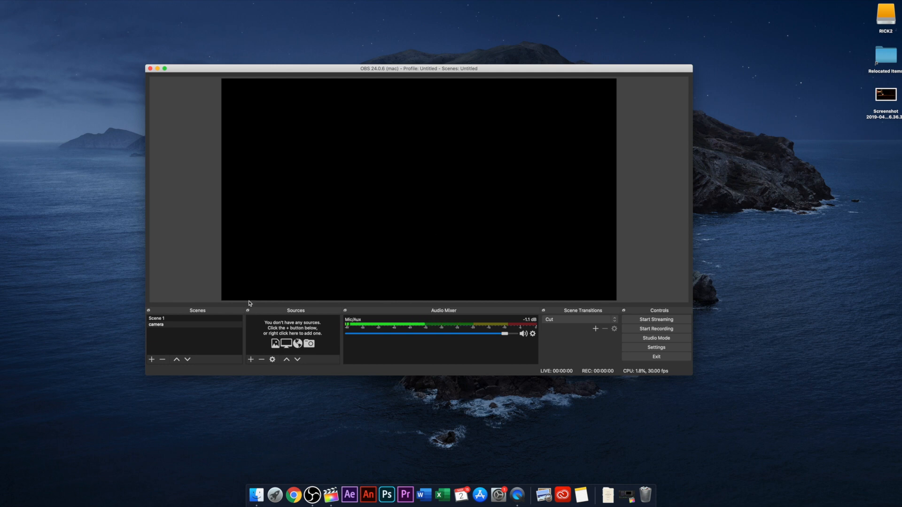
# Step: Add a new Video Capture Device source named "webcam" to the camera scene
pyautogui.click(209, 325)
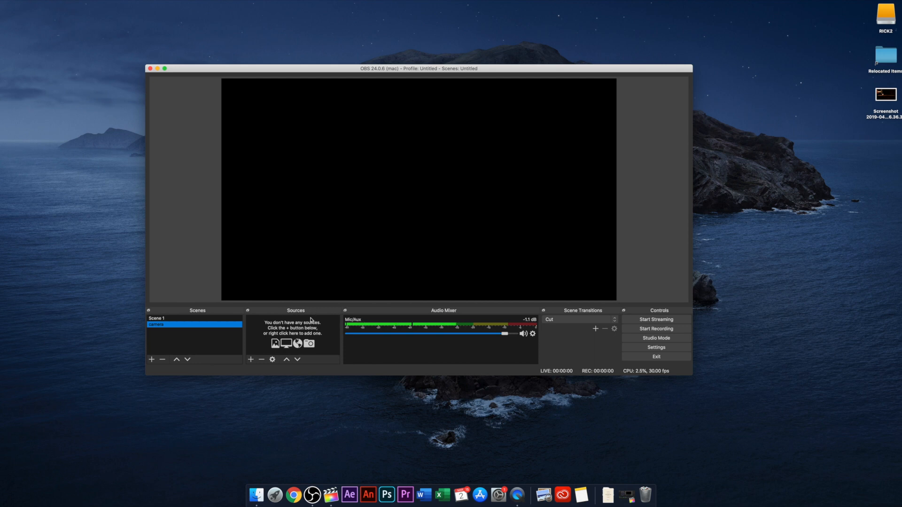
pyautogui.click(251, 359)
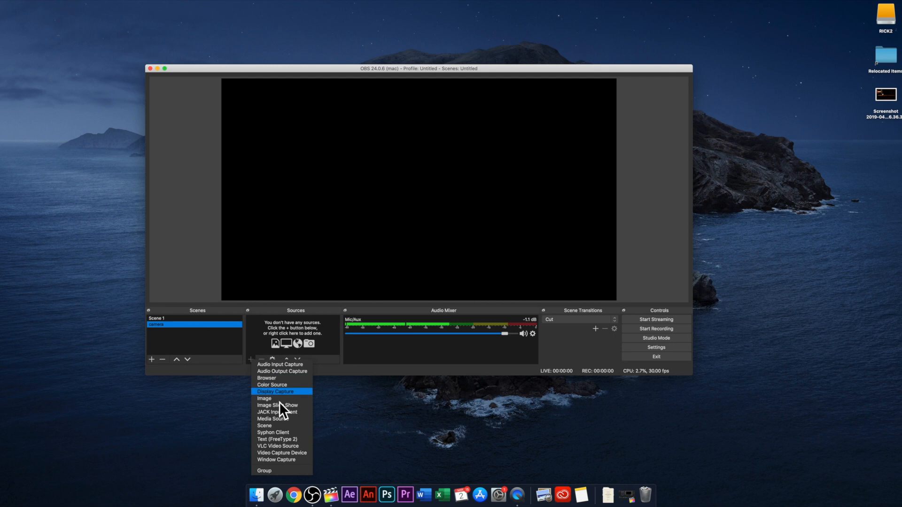
pyautogui.click(280, 453)
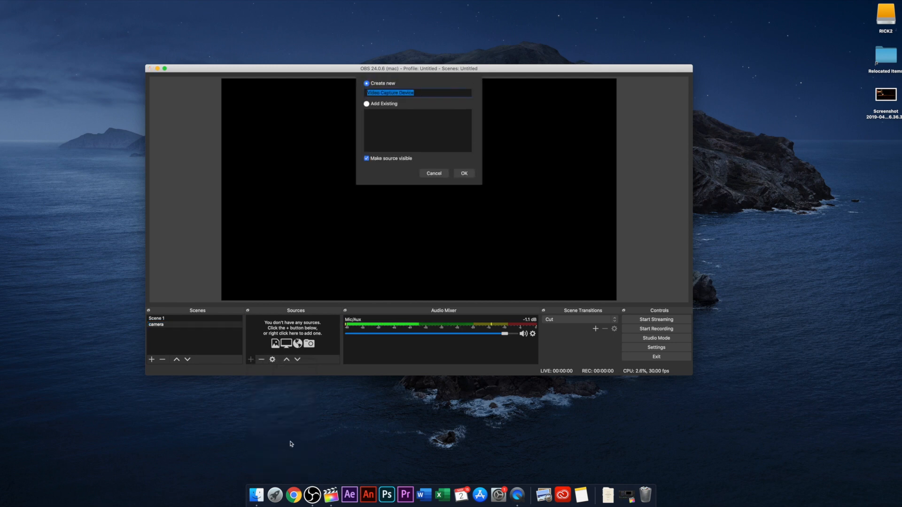
pyautogui.write('webcam')
pyautogui.click(463, 174)
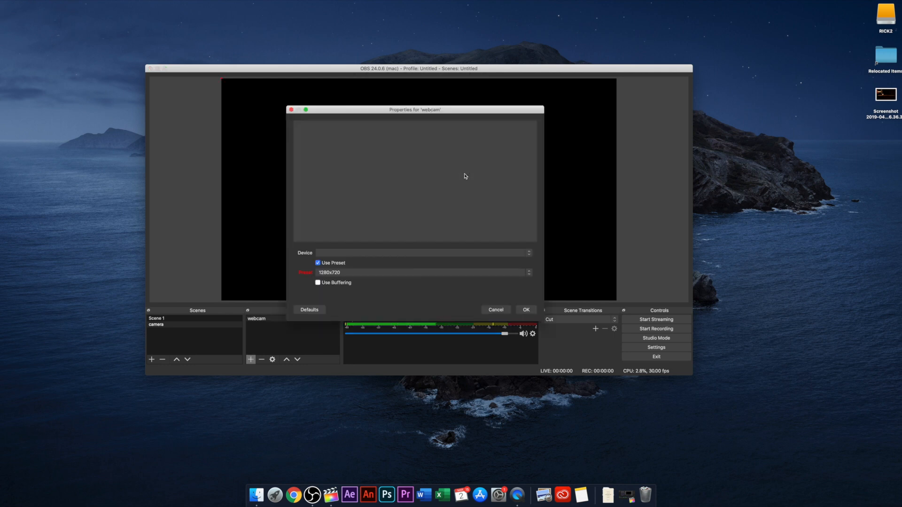
# Step: Set the webcam source's device to FaceTime HD Camera (Built-in) with the 1280x720 preset and confirm its properties
pyautogui.click(386, 252)
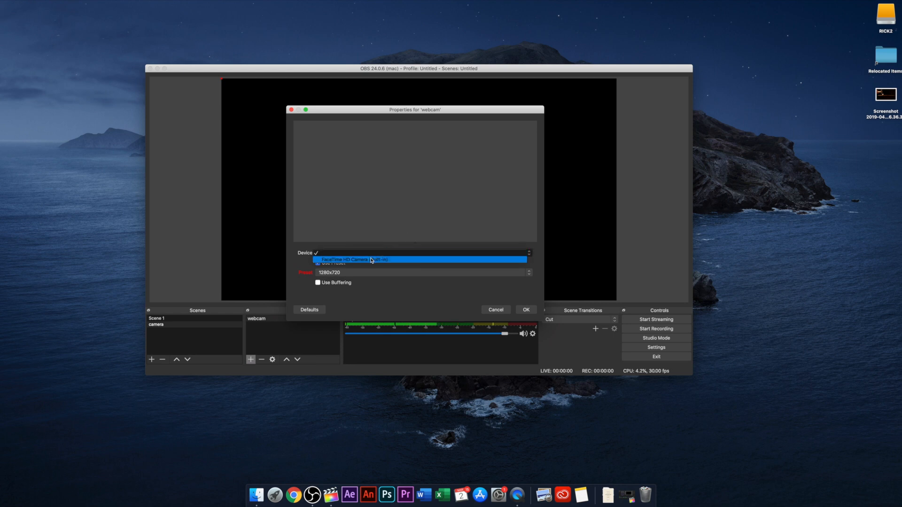
pyautogui.click(372, 259)
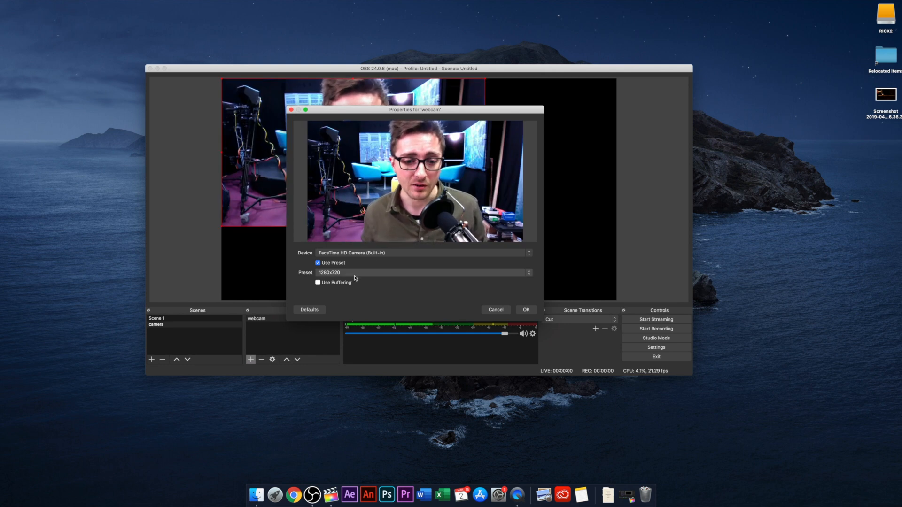
pyautogui.click(354, 274)
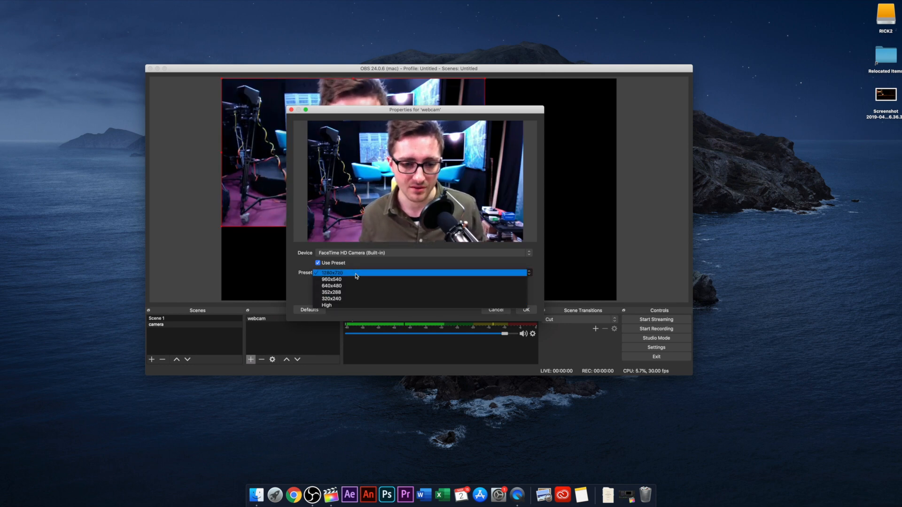
pyautogui.click(355, 275)
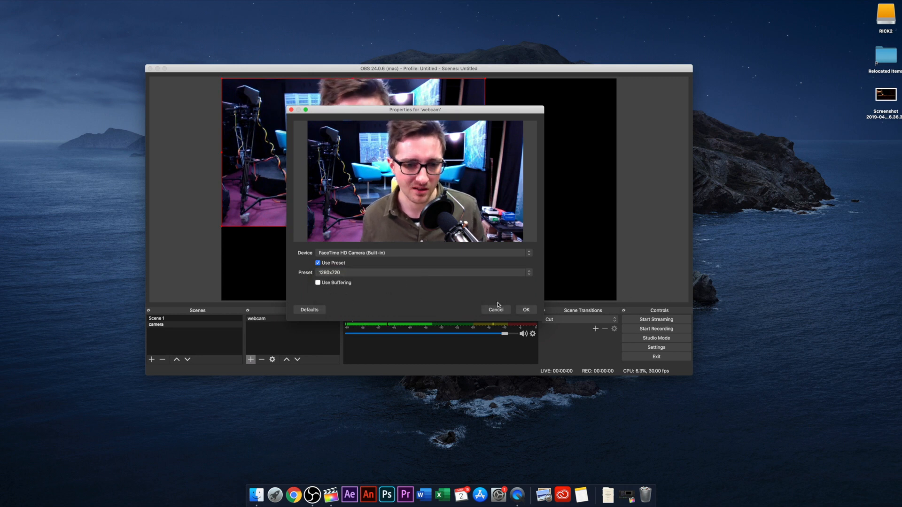
pyautogui.click(526, 310)
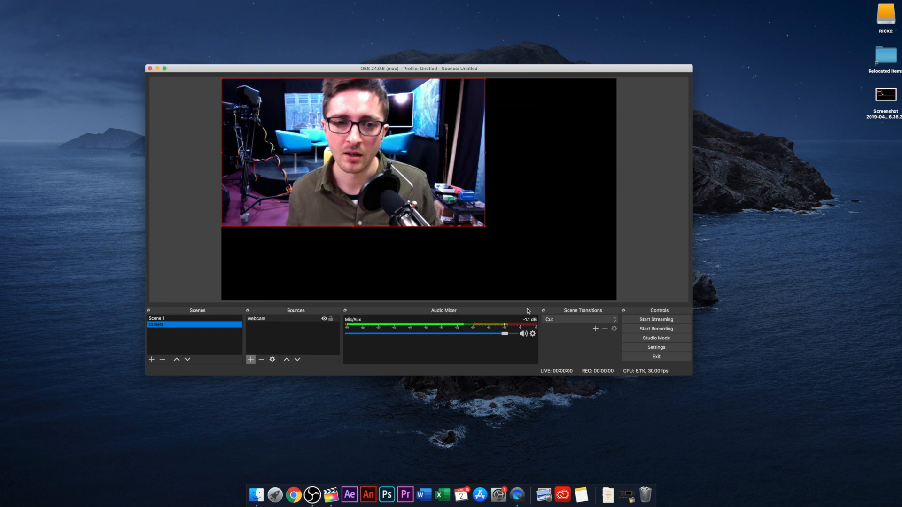
# Step: Move and enlarge the webcam picture in the preview until it fills the whole canvas
pyautogui.moveTo(393, 153); pyautogui.dragTo(423, 154)
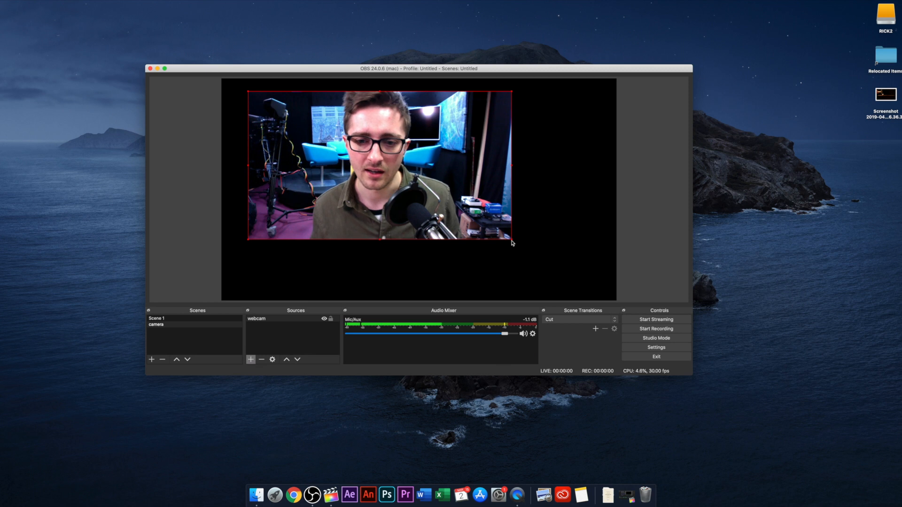
pyautogui.moveTo(513, 242); pyautogui.dragTo(616, 300)
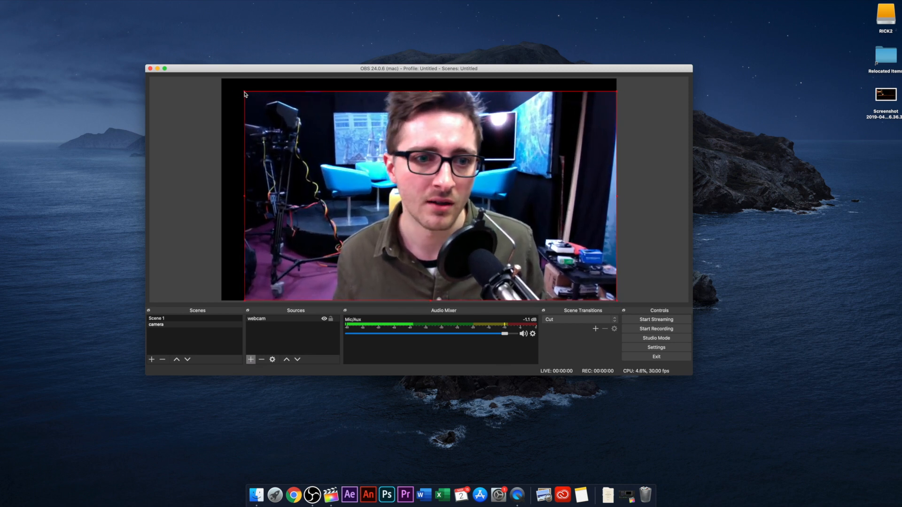
pyautogui.moveTo(244, 92); pyautogui.dragTo(223, 84)
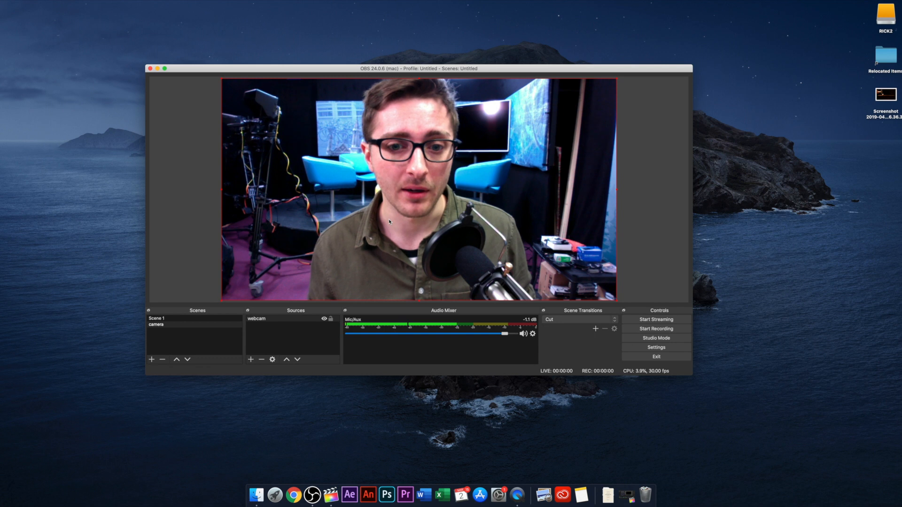
# Step: Create another scene named "image"
pyautogui.click(152, 360)
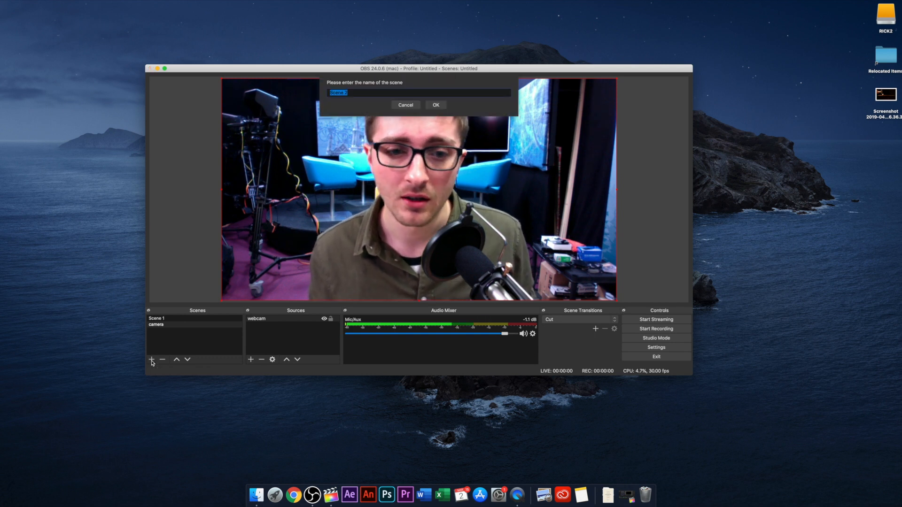
pyautogui.write('image')
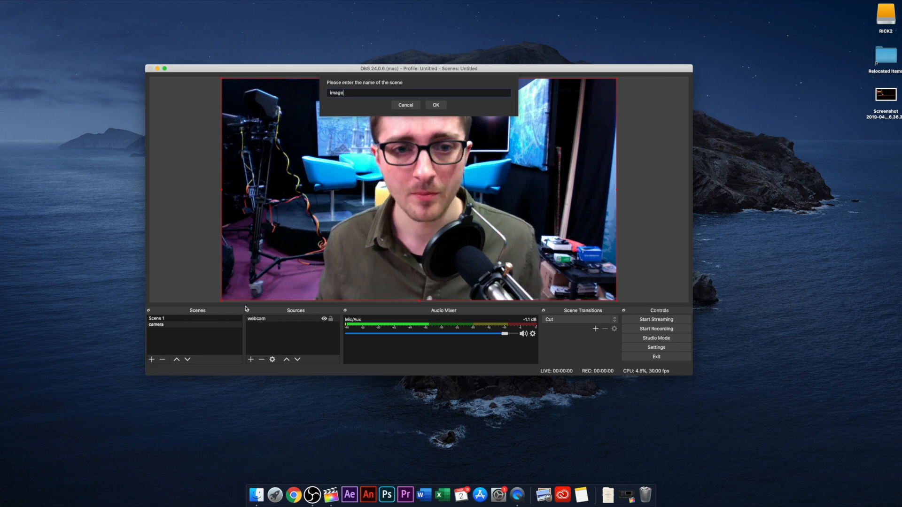
pyautogui.click(434, 105)
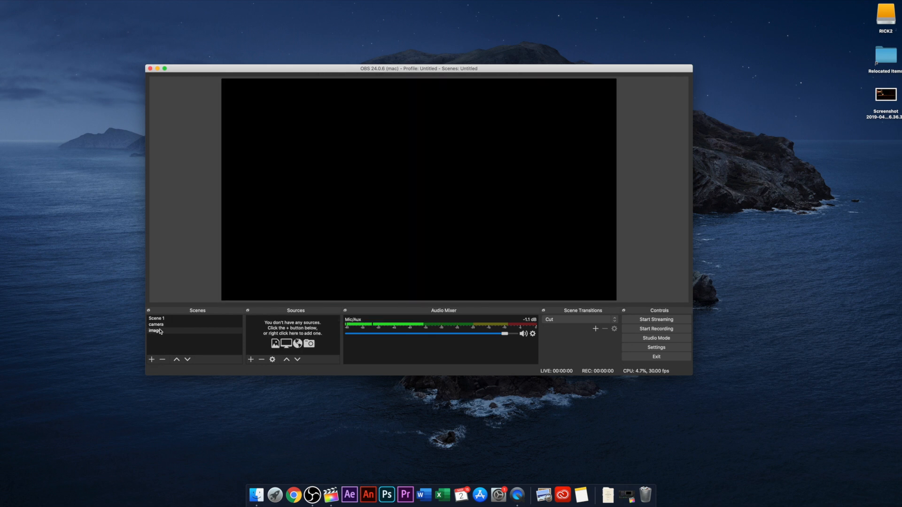
# Step: Add a new Image source to the image scene, keeping its default name
pyautogui.click(209, 333)
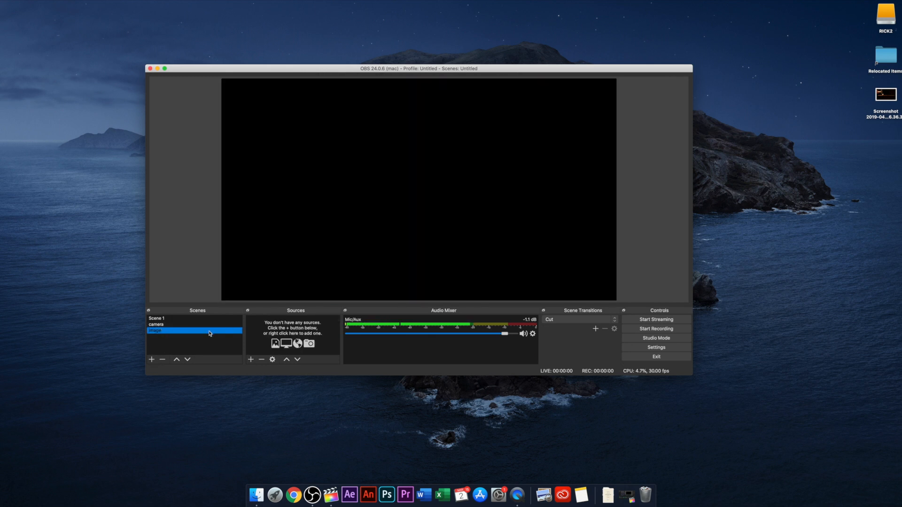
pyautogui.click(252, 360)
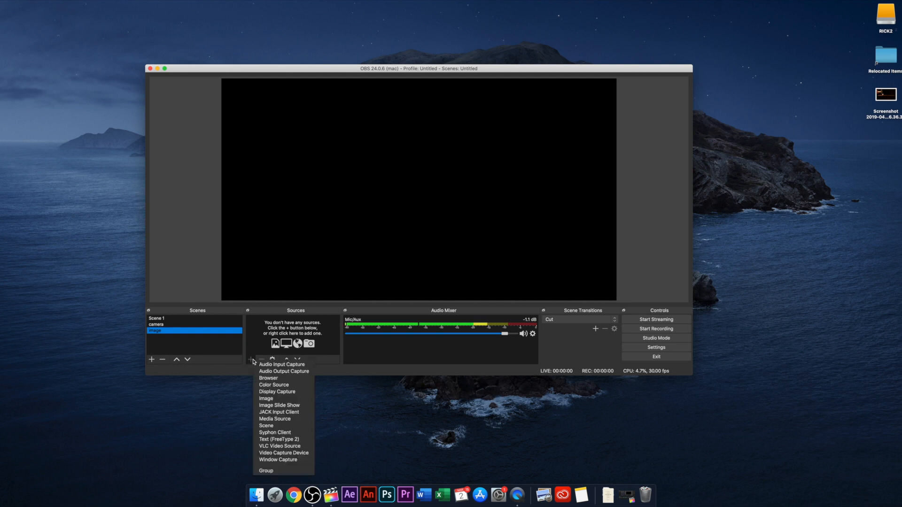
pyautogui.click(282, 399)
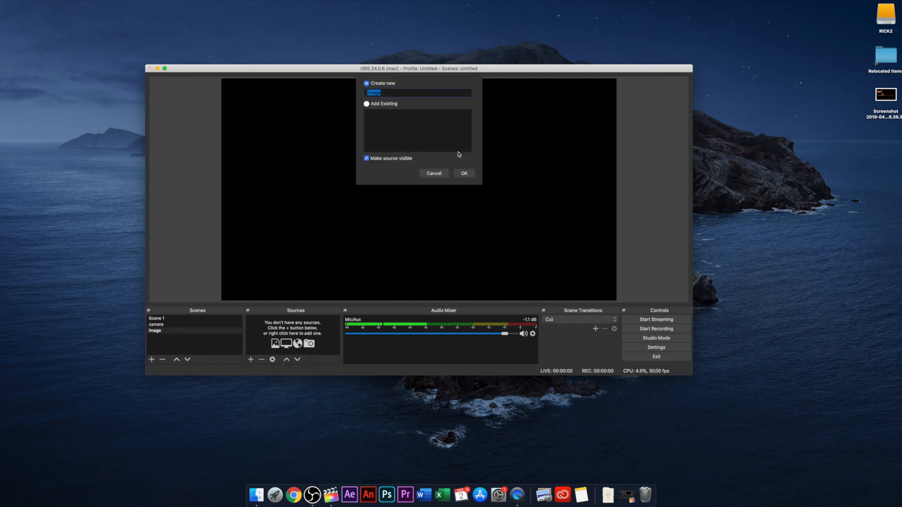
pyautogui.click(464, 174)
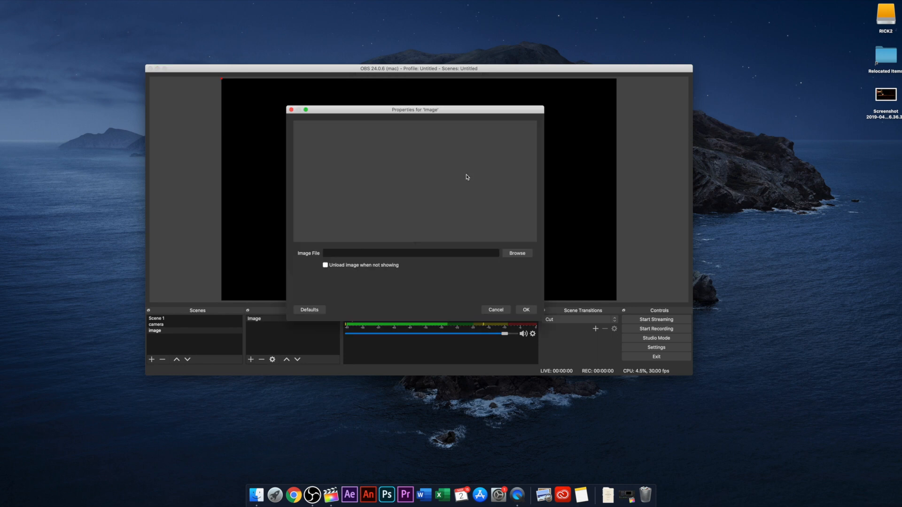
# Step: Load "Screenshot 2019-04-17 at 16.36.38.png" from the Desktop as the source's image file and confirm its properties
pyautogui.click(516, 253)
pyautogui.click(431, 106)
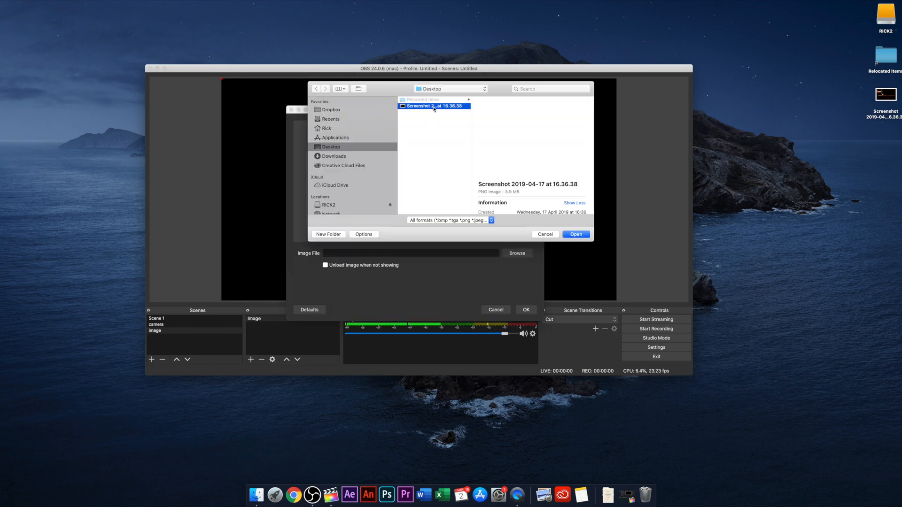
pyautogui.click(575, 235)
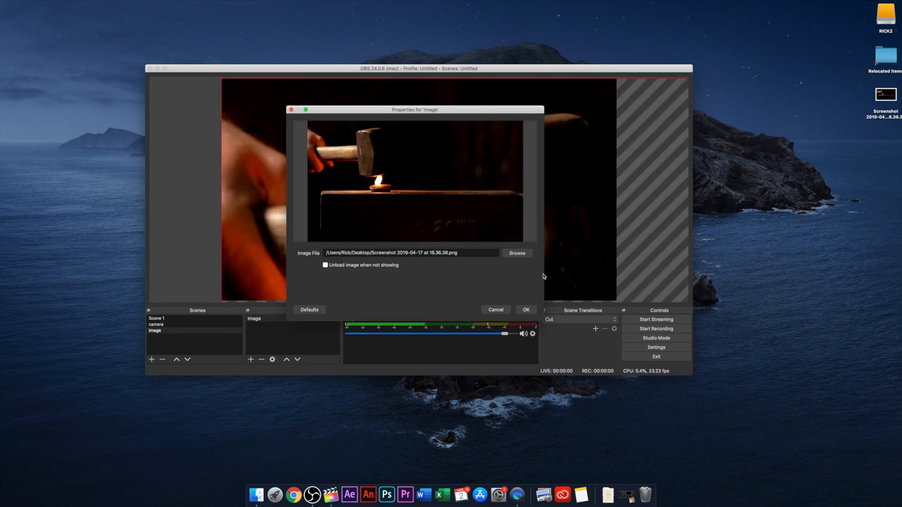
pyautogui.click(525, 310)
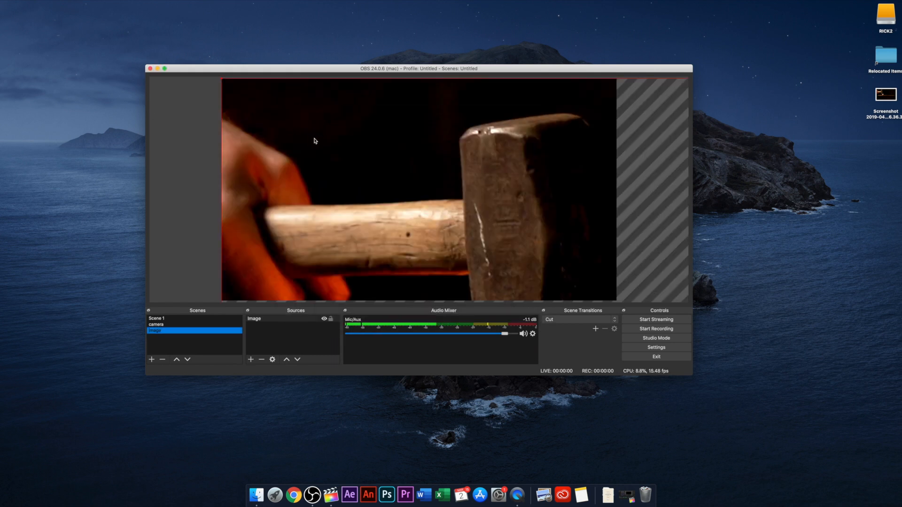
# Step: Scale down and reposition the oversized image in the preview so it fills the canvas exactly
pyautogui.moveTo(436, 200)
pyautogui.mouseDown()
pyautogui.moveTo(404, 163)
pyautogui.moveTo(492, 193)
pyautogui.moveTo(412, 192)
pyautogui.moveTo(438, 204)
pyautogui.mouseUp()
pyautogui.moveTo(223, 84); pyautogui.dragTo(443, 204)
pyautogui.moveTo(540, 256); pyautogui.dragTo(614, 301)
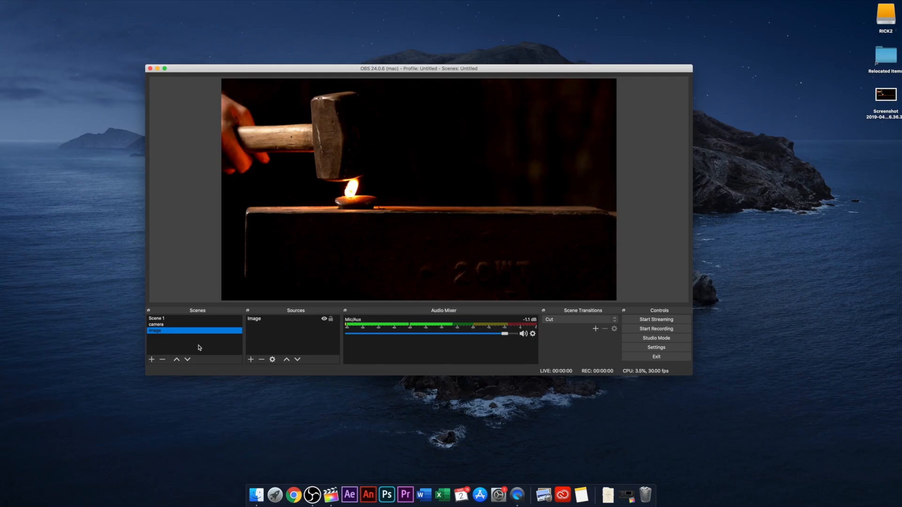
# Step: Create a further scene named "display"
pyautogui.click(151, 360)
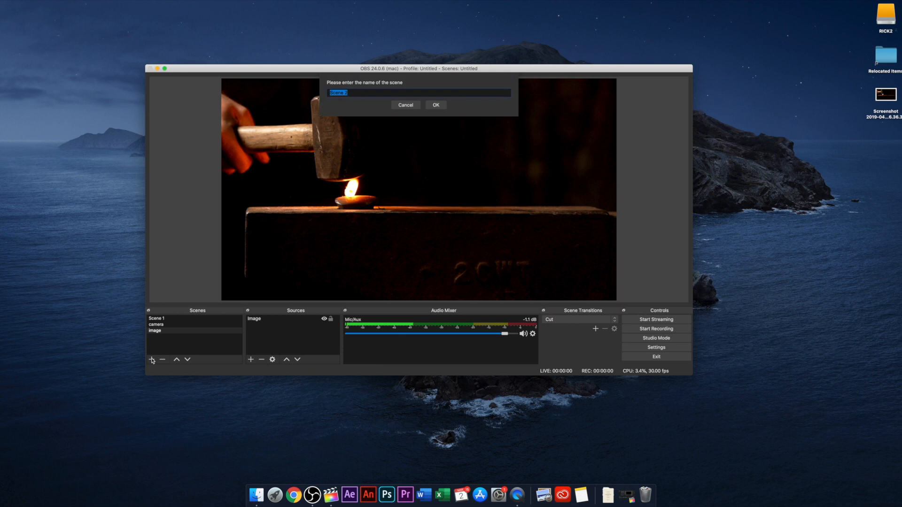
pyautogui.write('display')
pyautogui.press('Return')
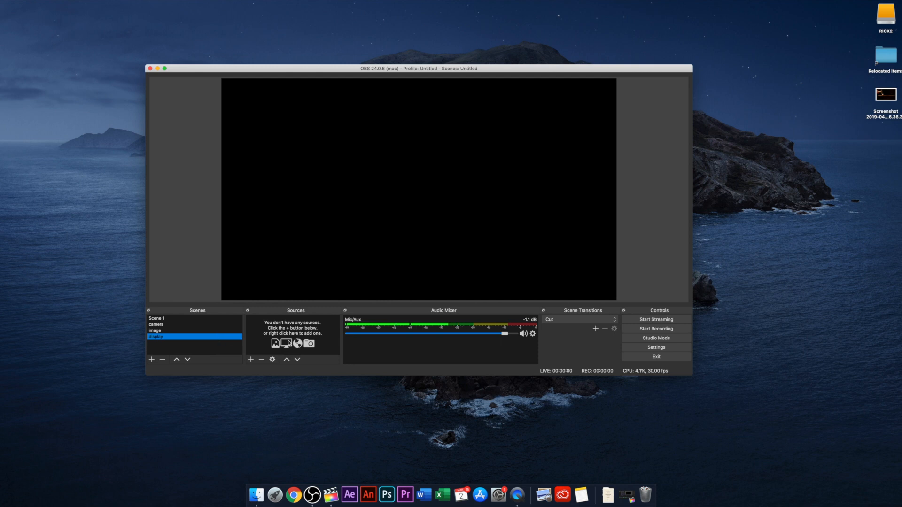
# Step: Add a new Display Capture source to the display scene, keeping its default name
pyautogui.click(251, 360)
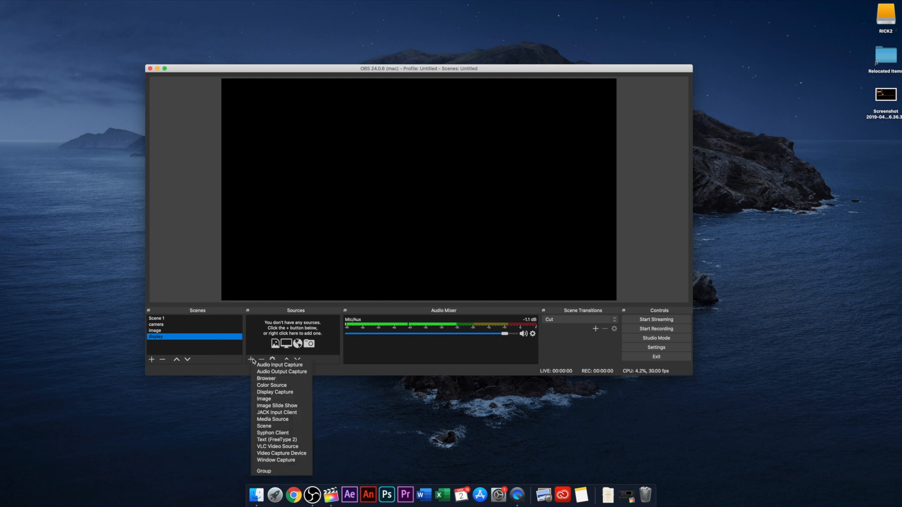
pyautogui.click(278, 392)
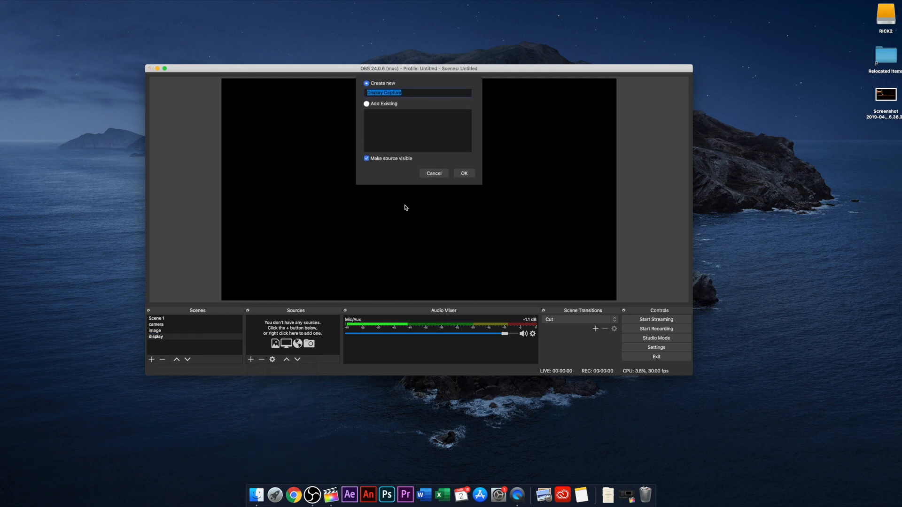
pyautogui.click(464, 173)
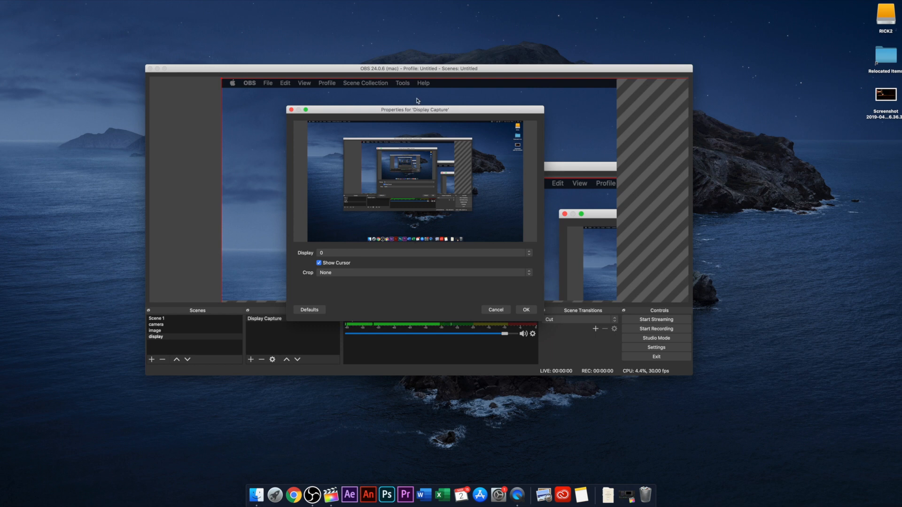
# Step: Check which displays the capture source can use, keeping display 0
pyautogui.moveTo(416, 111); pyautogui.dragTo(422, 94)
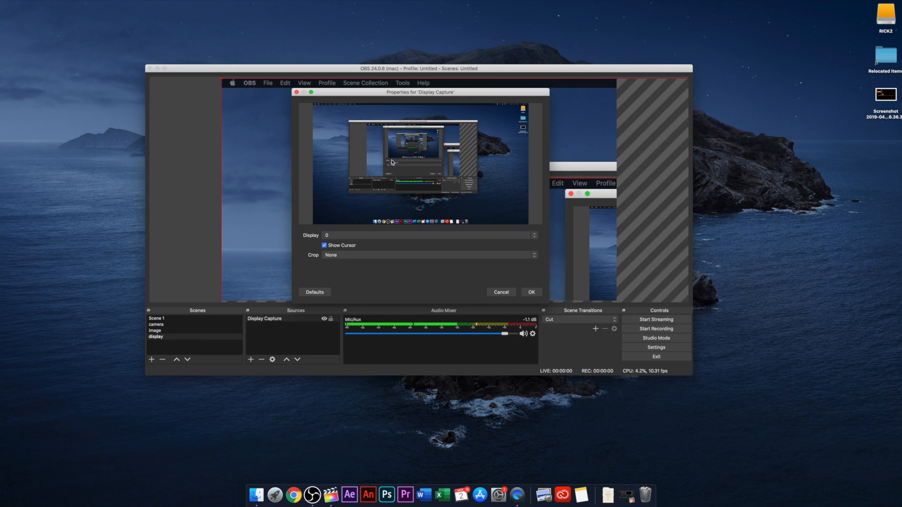
pyautogui.click(376, 235)
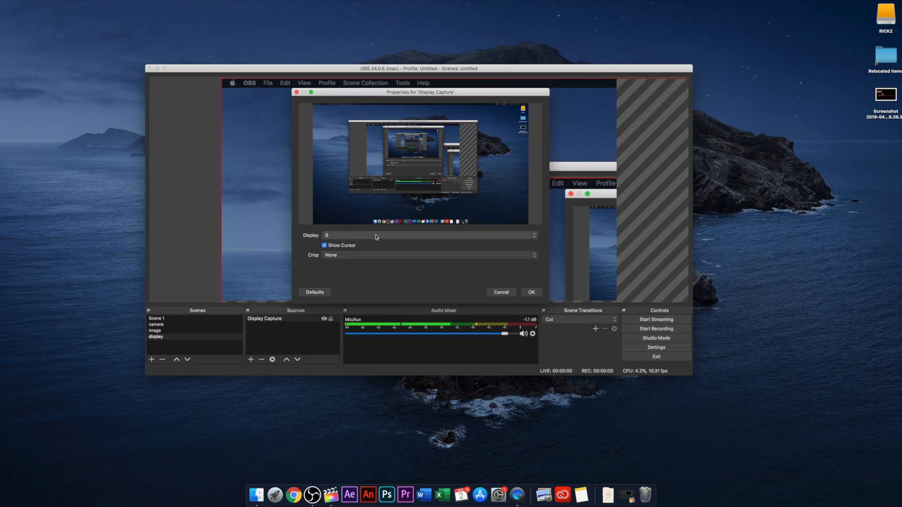
pyautogui.click(304, 227)
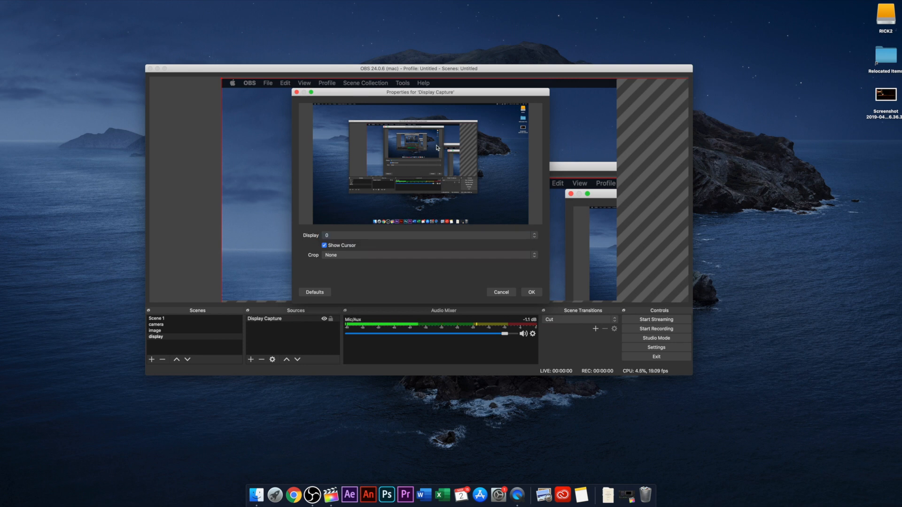
# Step: Switch the display capture's crop mode to Manual and look over the crop fields for each side
pyautogui.click(368, 257)
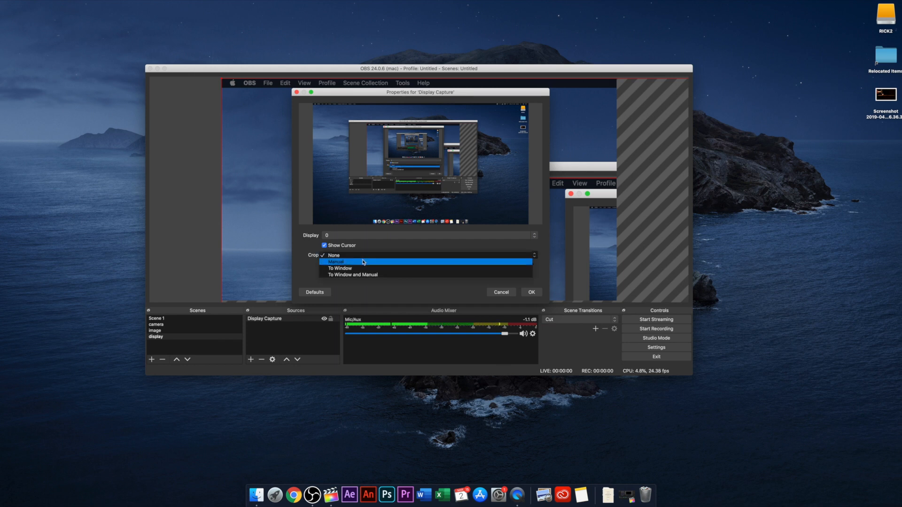
pyautogui.click(363, 262)
pyautogui.scroll(-3, 340, 254)
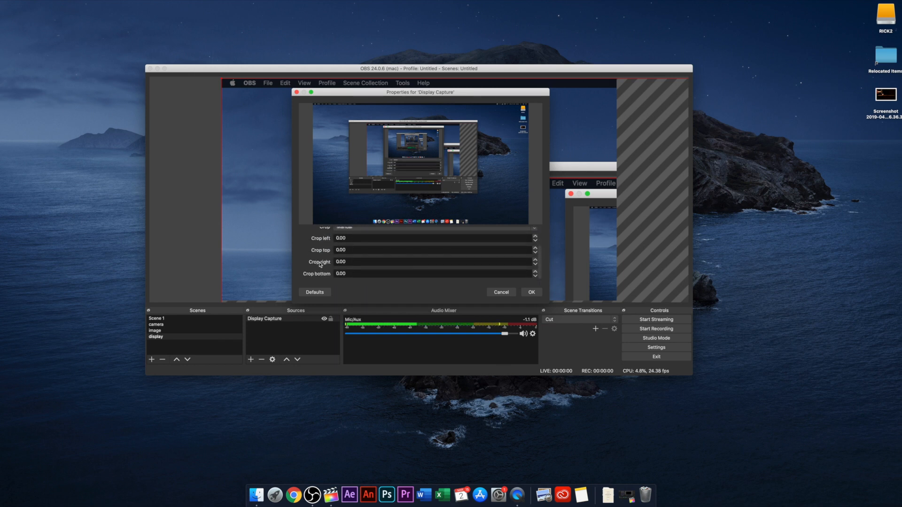
pyautogui.moveTo(345, 249); pyautogui.dragTo(318, 246)
pyautogui.scroll(3, 336, 248)
pyautogui.scroll(-3, 323, 245)
pyautogui.scroll(2, 317, 244)
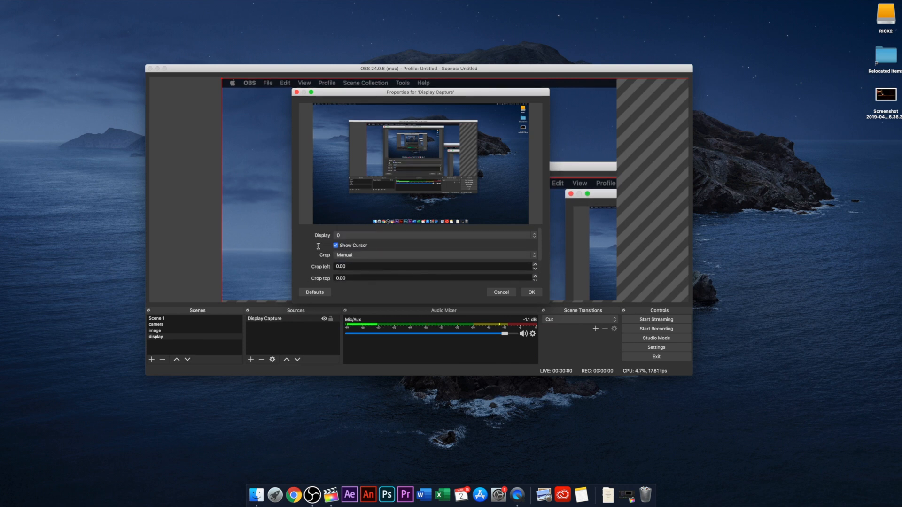
# Step: Try the To Window crop mode and look through the windows it offers without choosing one
pyautogui.click(349, 256)
pyautogui.click(350, 262)
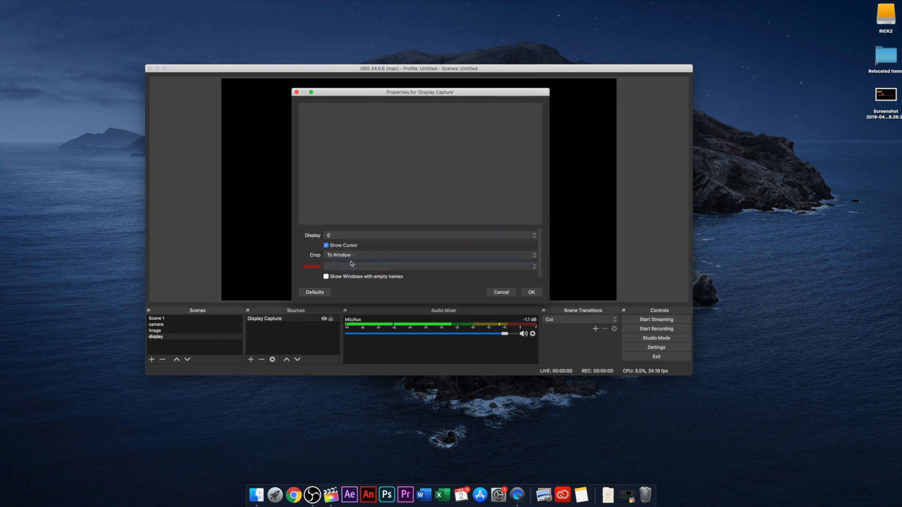
pyautogui.click(356, 266)
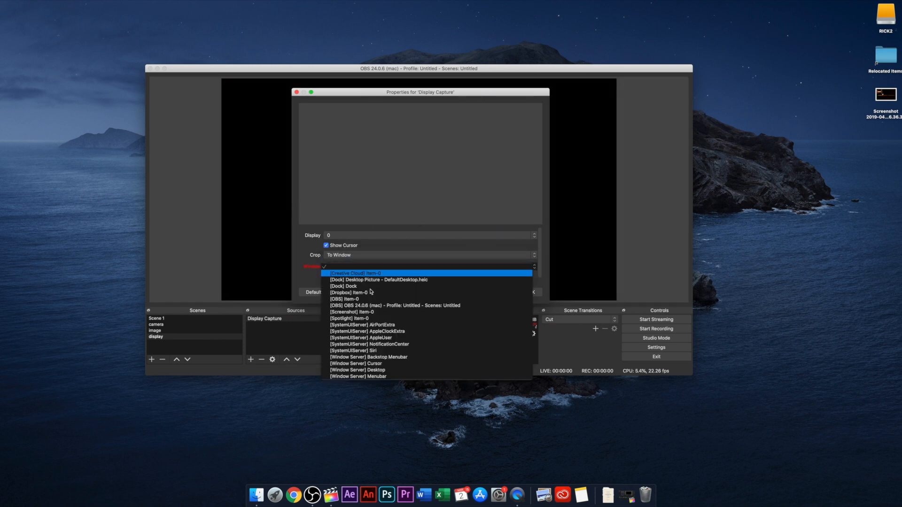
pyautogui.click(305, 254)
# Step: Set the crop mode to Manual with 50 cropped from the top and 150 from the bottom, and confirm the properties
pyautogui.click(359, 255)
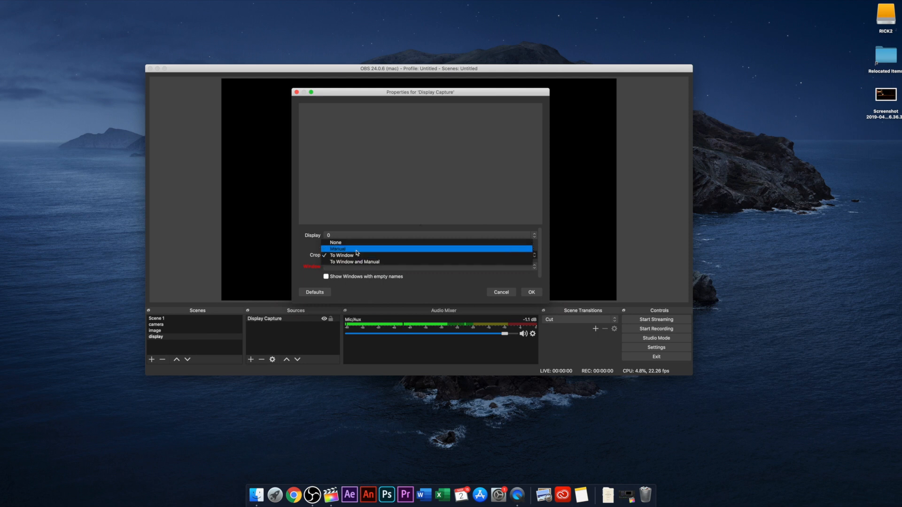
pyautogui.click(356, 249)
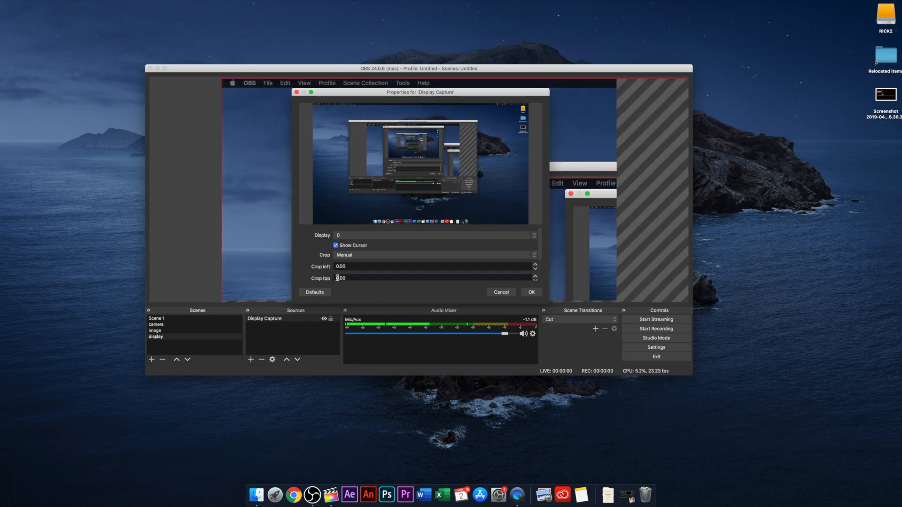
pyautogui.write('50')
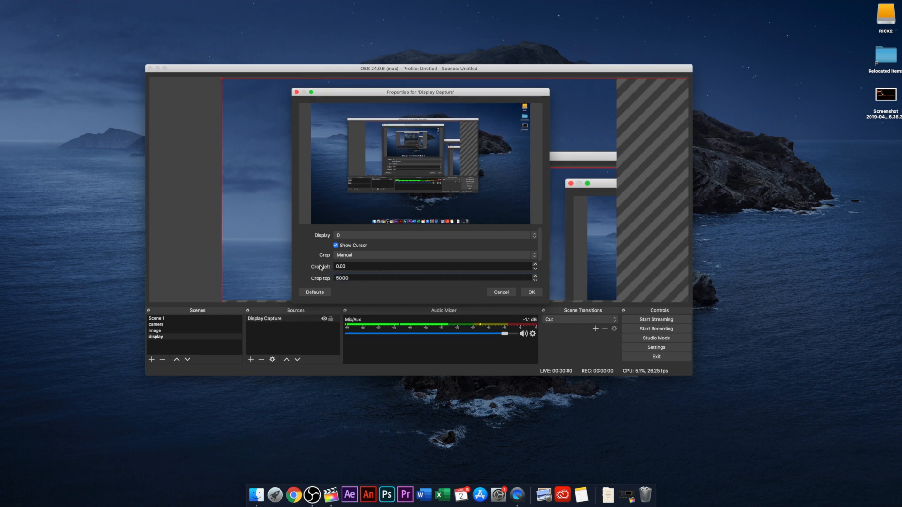
pyautogui.scroll(-2, 321, 267)
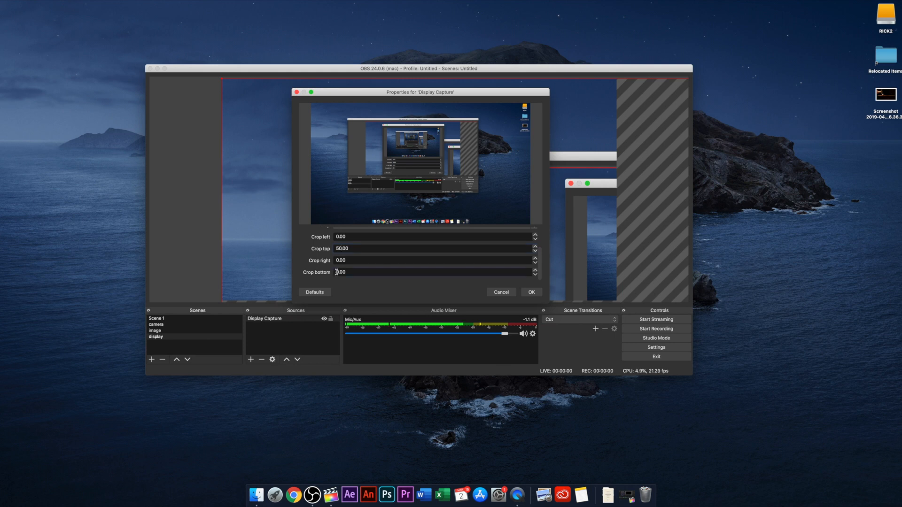
pyautogui.write('15')
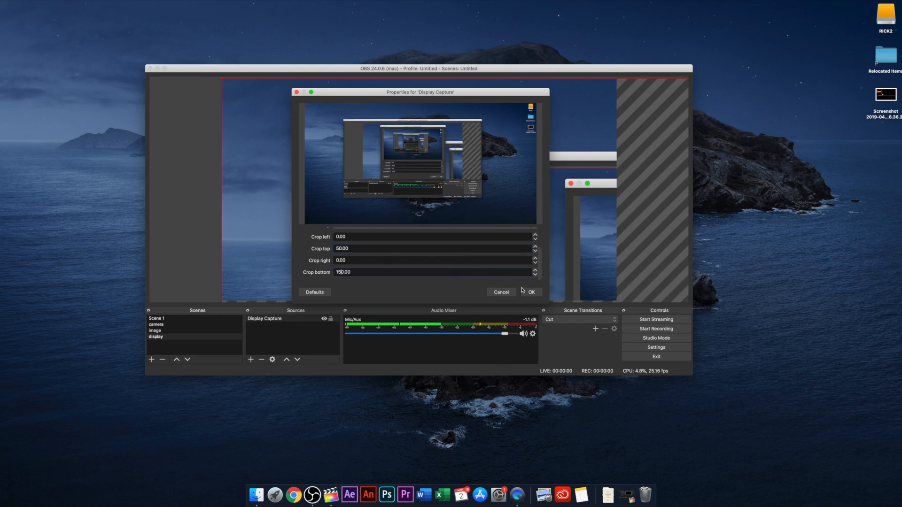
pyautogui.click(527, 292)
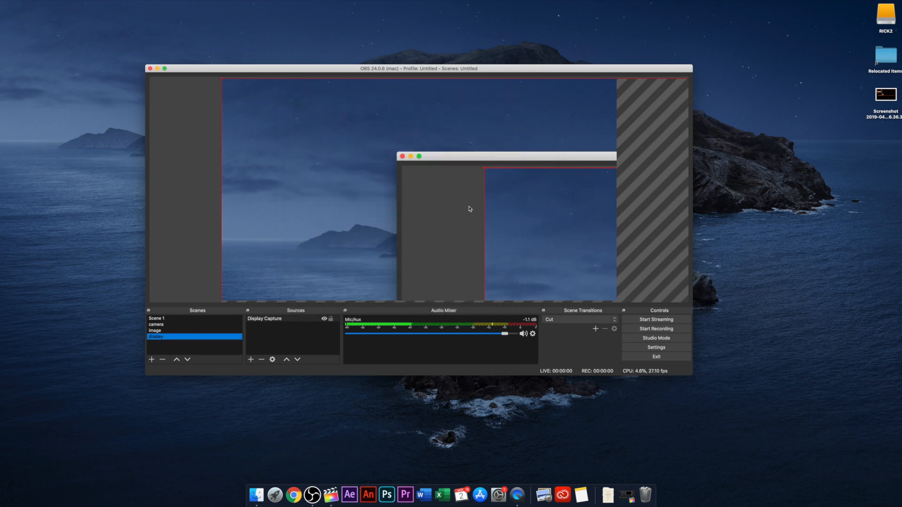
# Step: Scale the oversized display capture down to the full canvas width and centre it vertically in the preview
pyautogui.moveTo(528, 192); pyautogui.dragTo(487, 189)
pyautogui.moveTo(309, 131); pyautogui.dragTo(331, 157)
pyautogui.moveTo(199, 106); pyautogui.dragTo(527, 249)
pyautogui.moveTo(533, 256); pyautogui.dragTo(310, 152)
pyautogui.moveTo(387, 193); pyautogui.dragTo(298, 140)
pyautogui.moveTo(577, 100); pyautogui.dragTo(615, 84)
pyautogui.moveTo(583, 109); pyautogui.dragTo(583, 115)
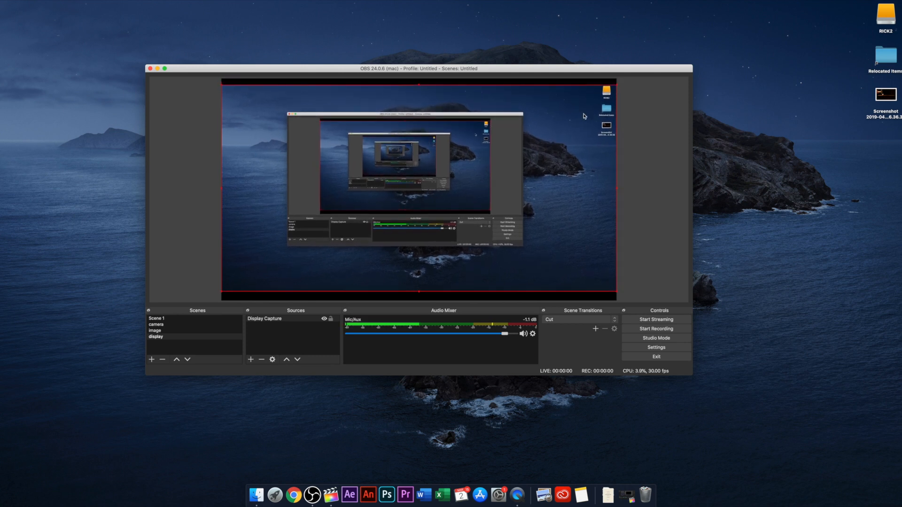
pyautogui.click(636, 142)
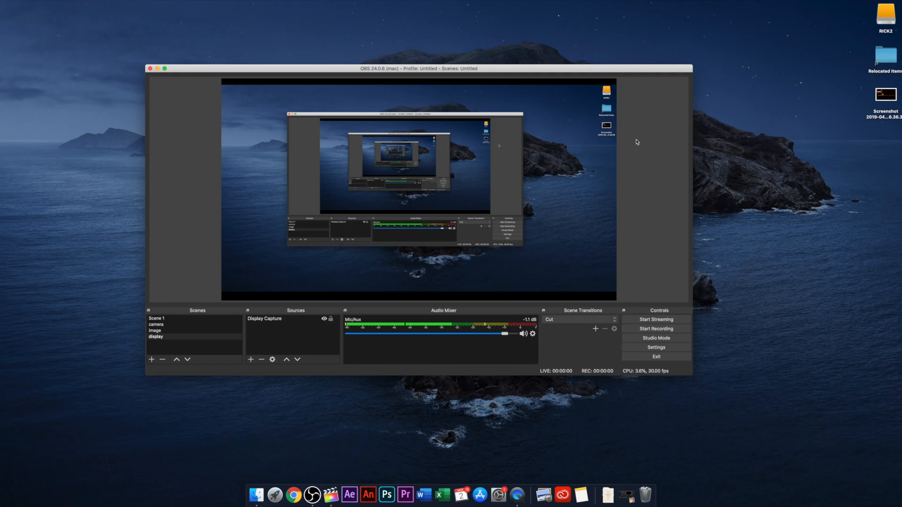
# Step: Hide the Display Capture source and show it again, and try its lock toggle
pyautogui.click(324, 319)
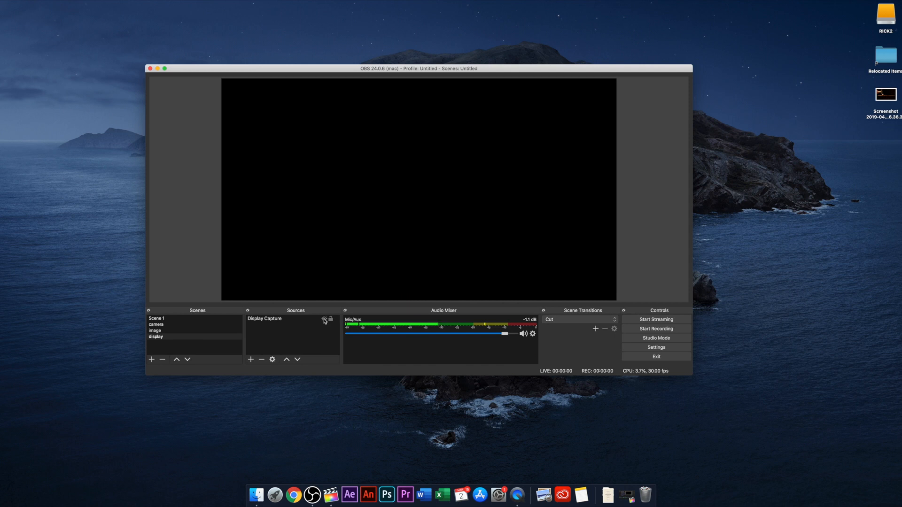
pyautogui.click(324, 319)
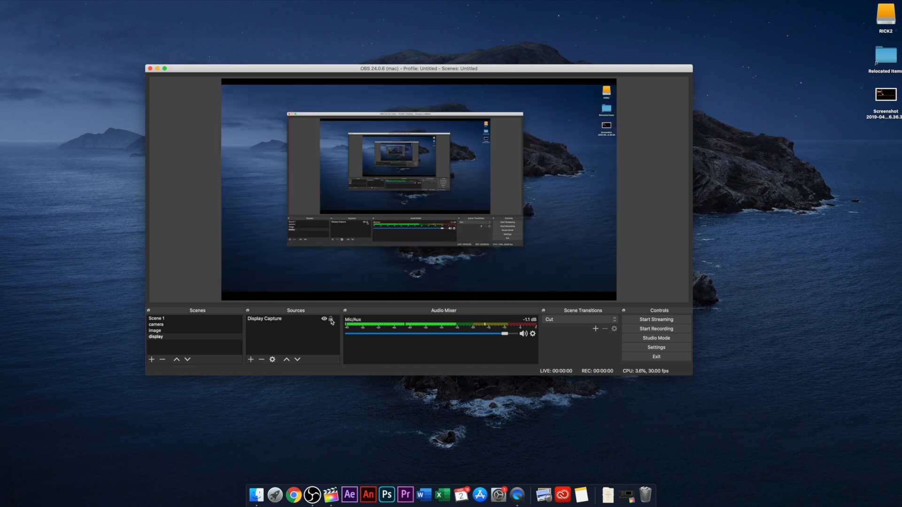
pyautogui.click(330, 319)
# Step: Start removing the selected Display Capture source, decline the removal, and open its properties instead
pyautogui.click(273, 320)
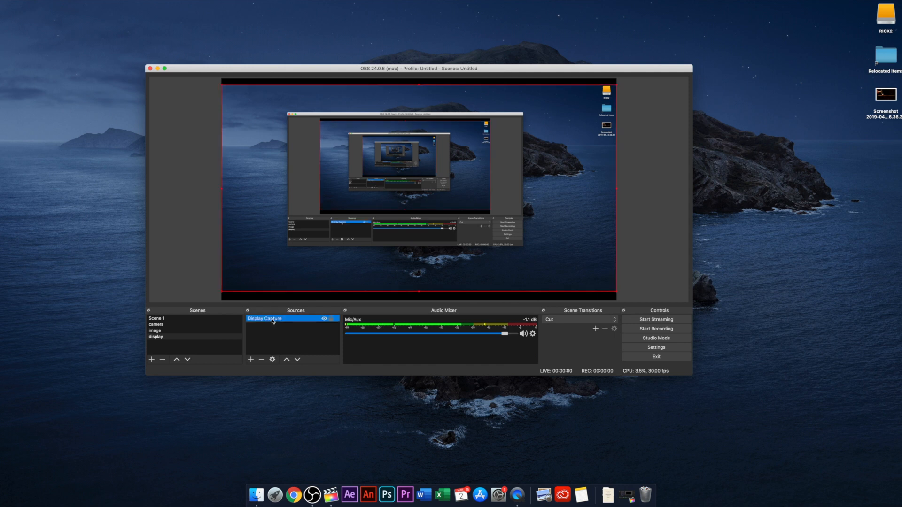
pyautogui.click(261, 360)
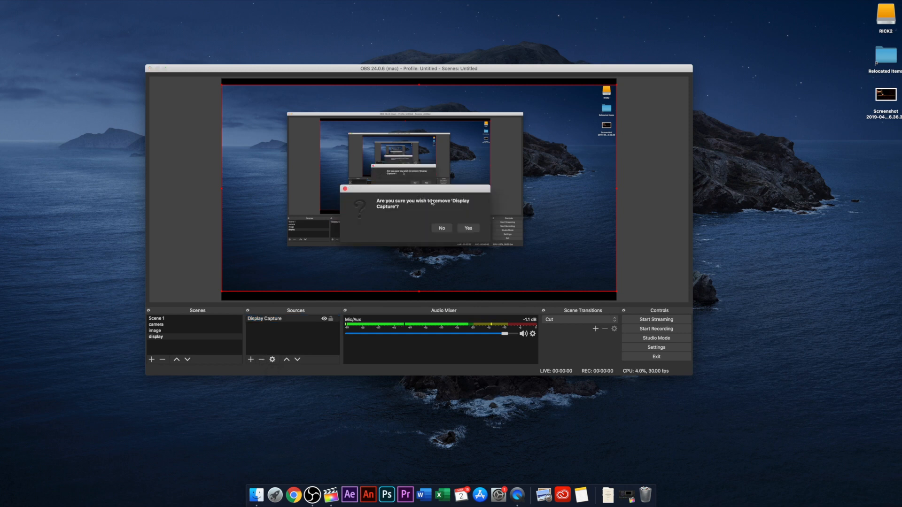
pyautogui.click(442, 227)
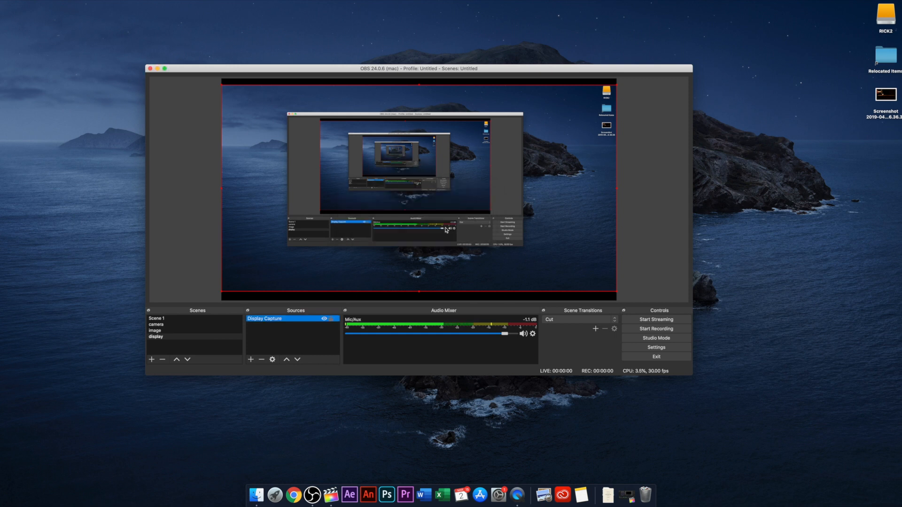
pyautogui.click(272, 359)
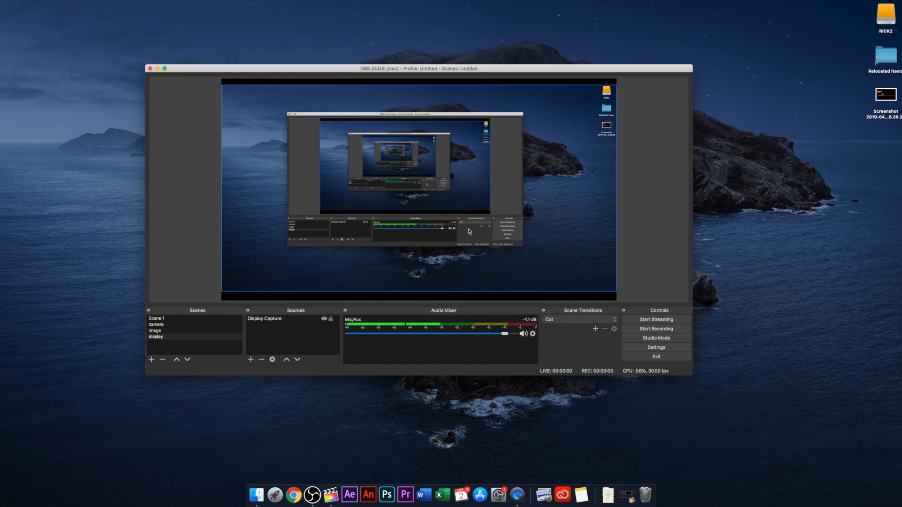
# Step: Add a new Video Capture Device source to the display scene using FaceTime HD Camera (Built-in), and confirm its properties
pyautogui.click(181, 338)
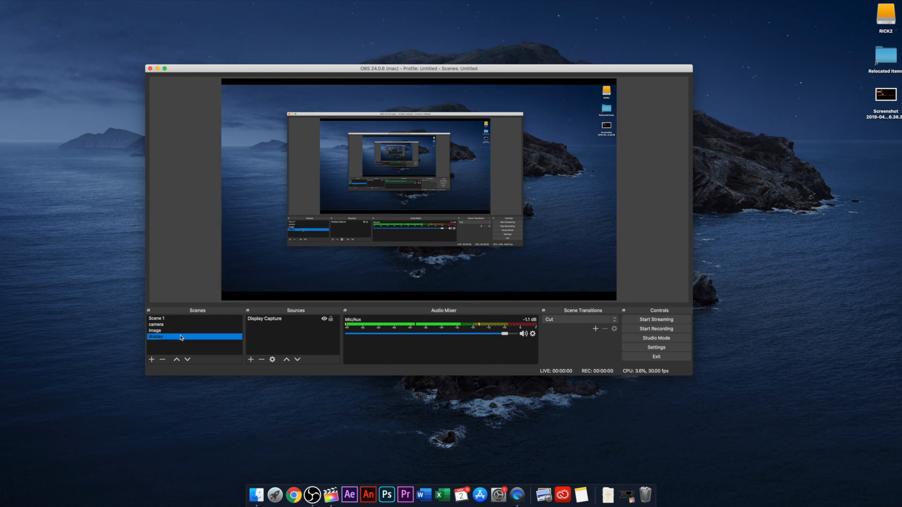
pyautogui.click(280, 321)
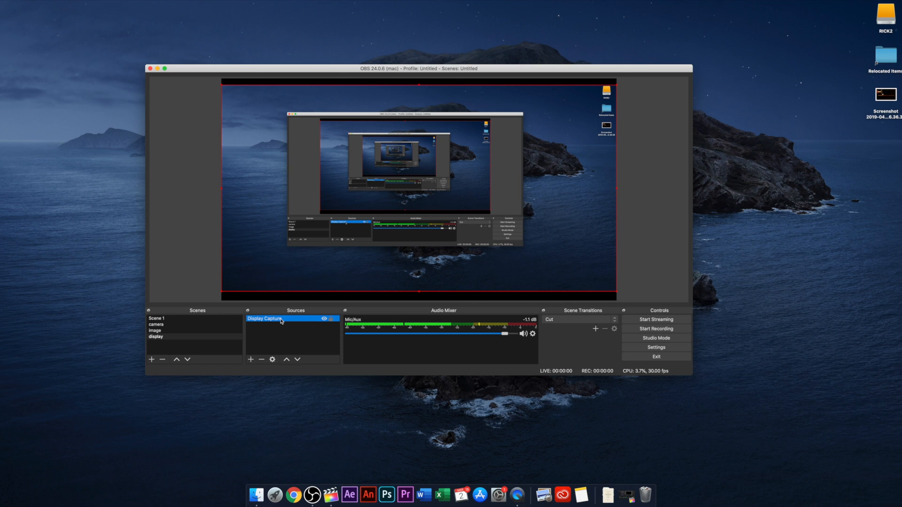
pyautogui.click(280, 330)
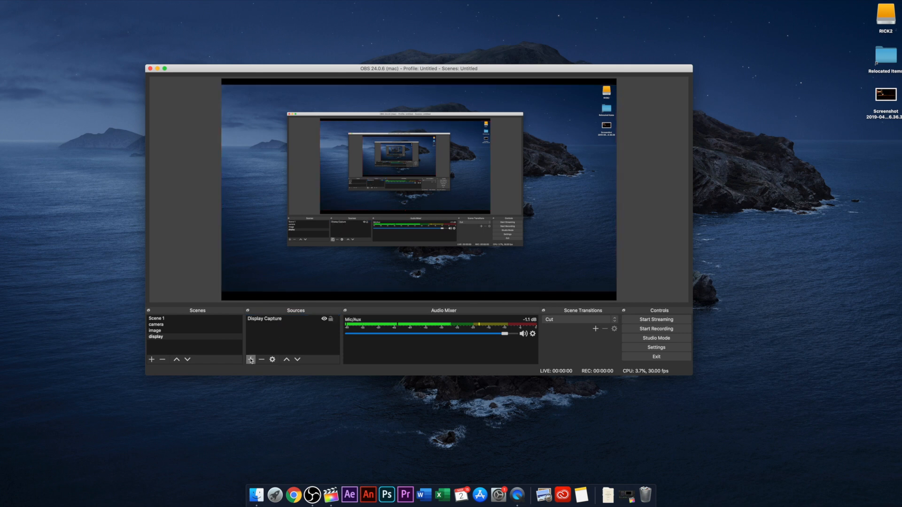
pyautogui.click(250, 359)
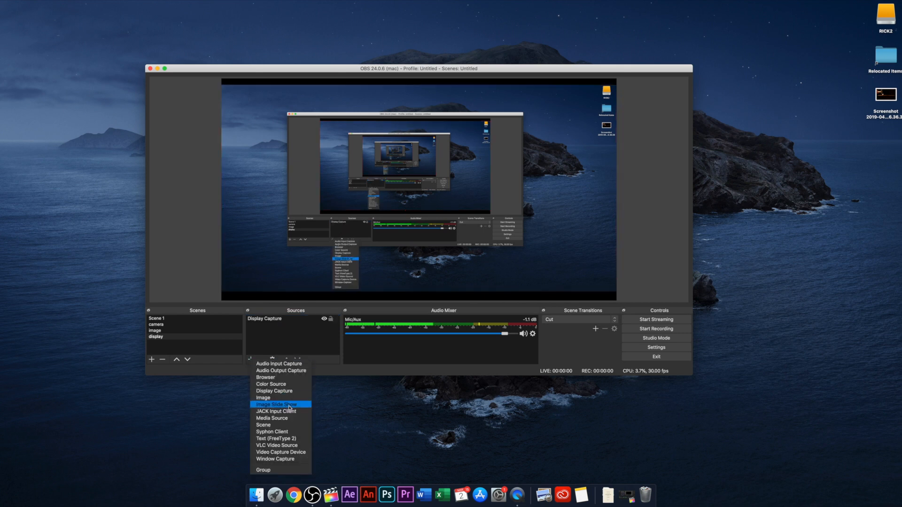
pyautogui.click(281, 452)
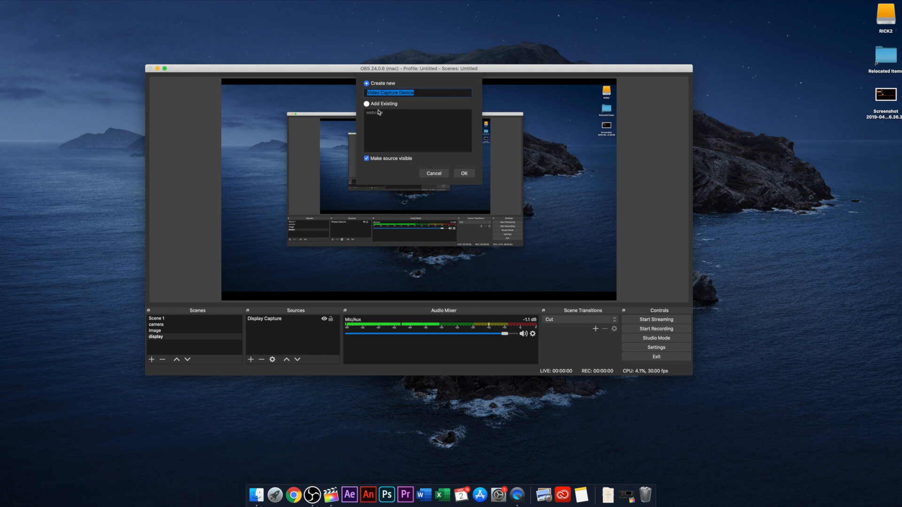
pyautogui.click(379, 112)
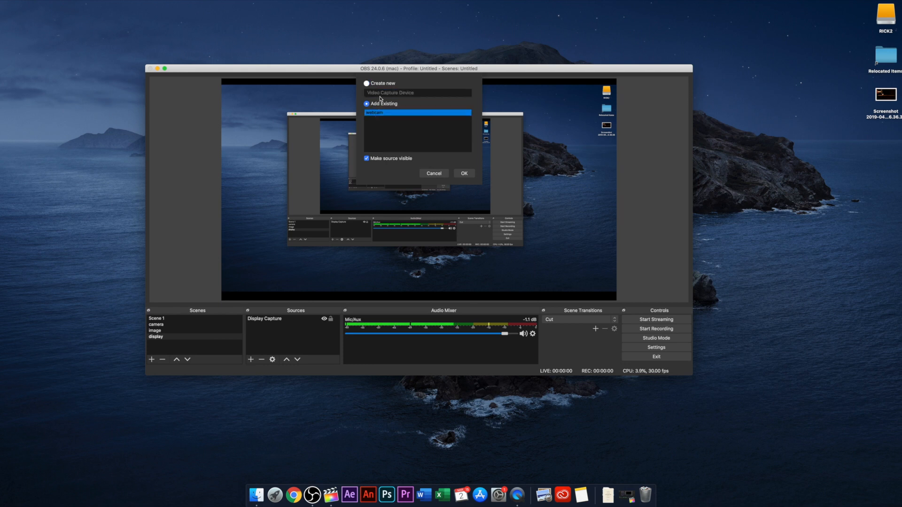
pyautogui.click(367, 84)
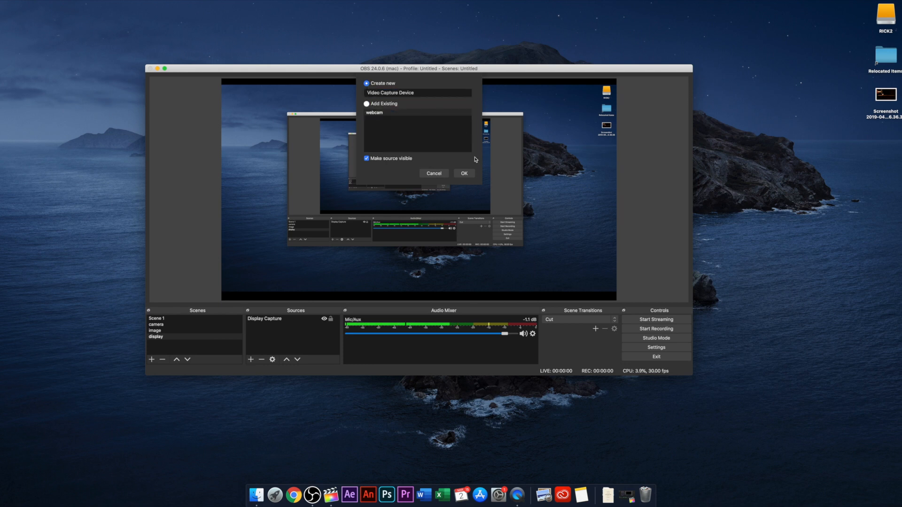
pyautogui.click(472, 174)
pyautogui.click(382, 253)
pyautogui.click(380, 259)
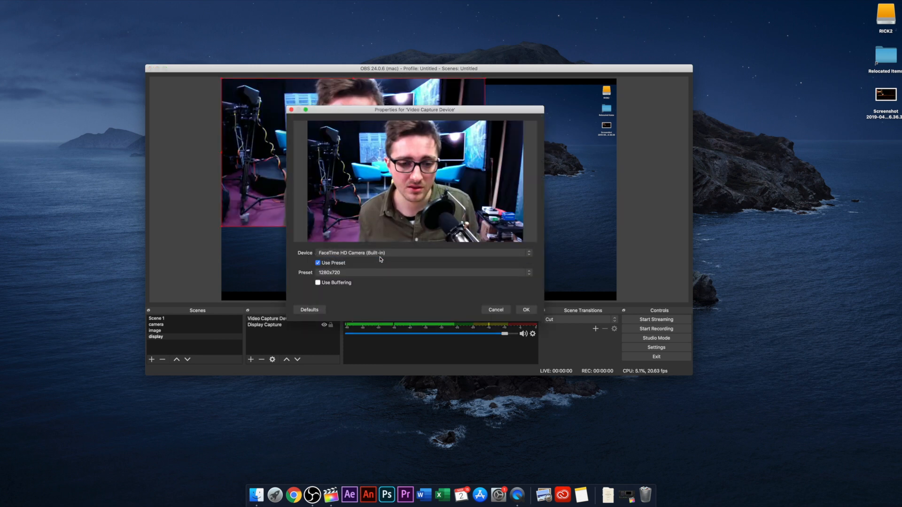
pyautogui.click(521, 308)
# Step: Shrink the webcam picture to about a third of the canvas width and place it in the canvas's lower-right corner
pyautogui.moveTo(416, 149); pyautogui.dragTo(521, 195)
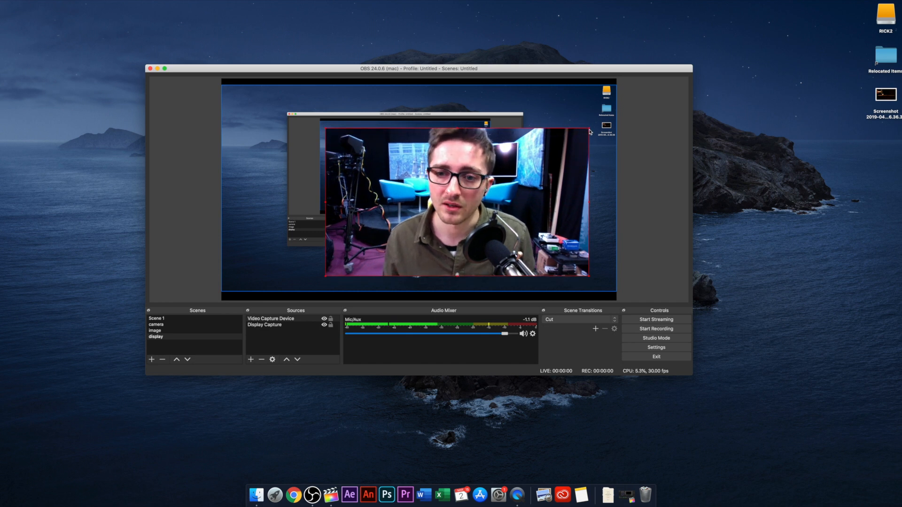
pyautogui.moveTo(589, 128); pyautogui.dragTo(455, 202)
pyautogui.moveTo(416, 238); pyautogui.dragTo(565, 264)
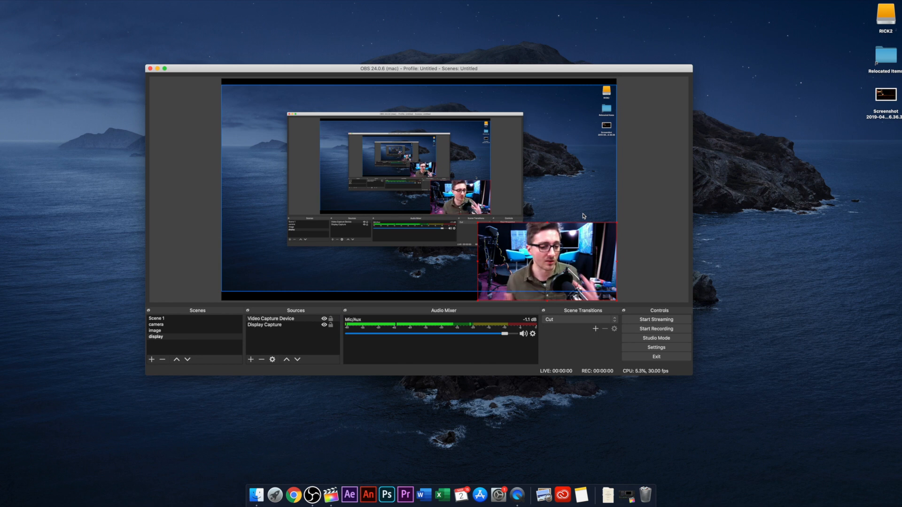
# Step: Move the Display Capture source above the Video Capture Device in the source order
pyautogui.click(281, 321)
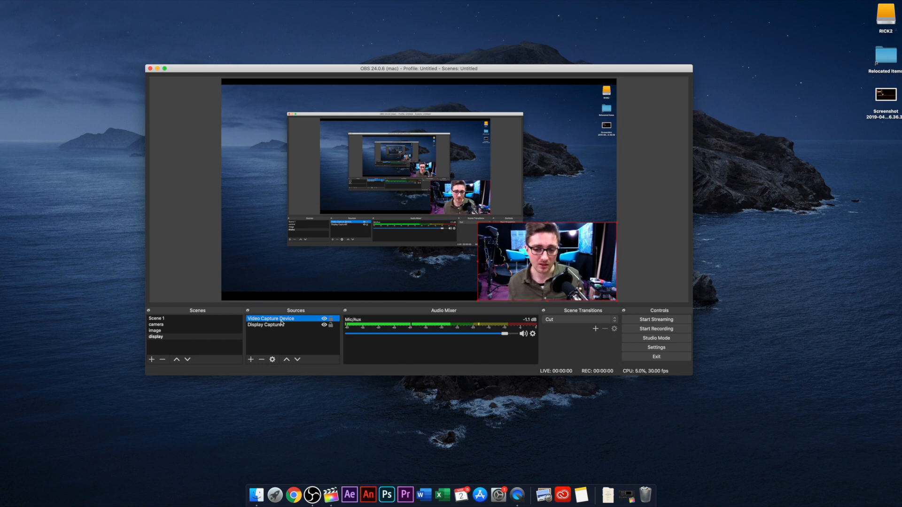
pyautogui.click(281, 324)
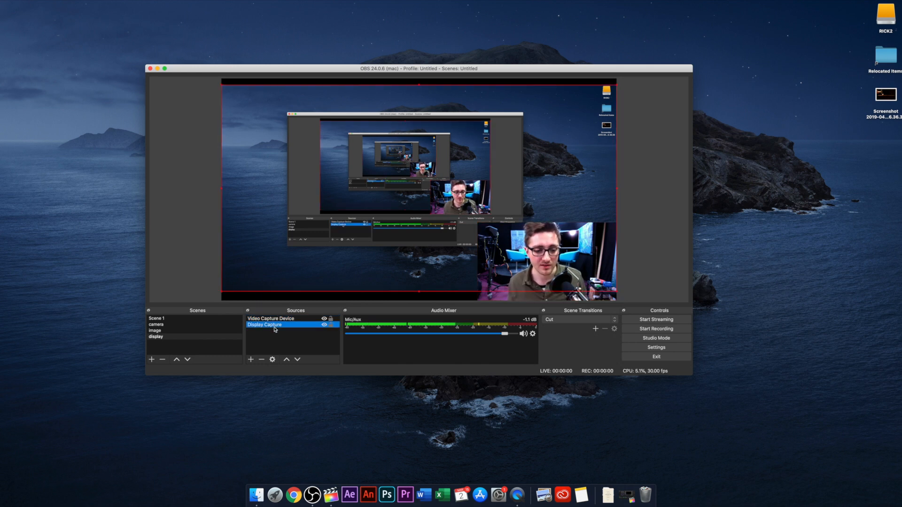
pyautogui.click(286, 360)
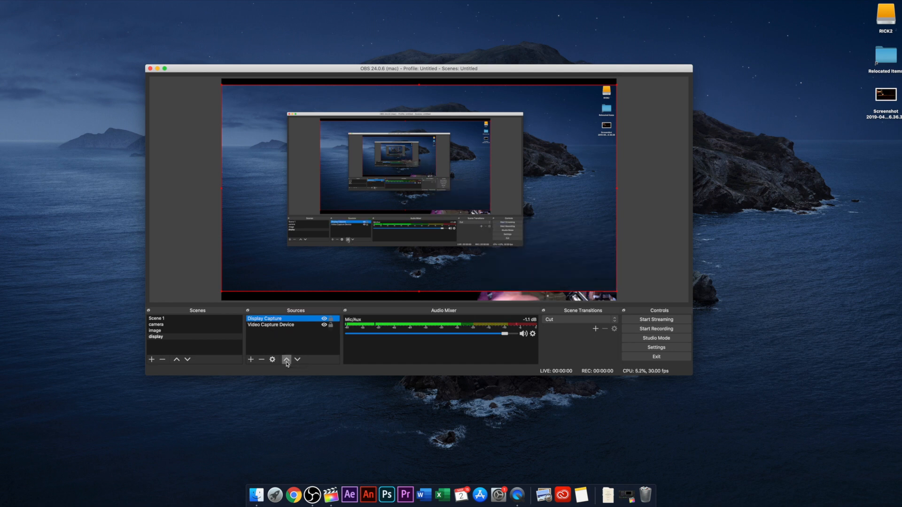
# Step: Move the Display Capture source back below the Video Capture Device in the source order
pyautogui.click(297, 360)
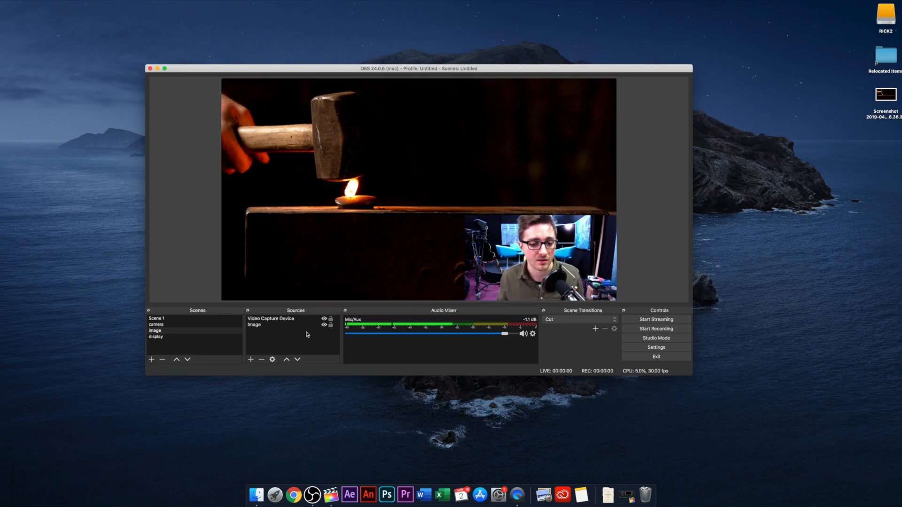
# Step: Add a new Text (FreeType 2) source to the image scene with the text "hygbfvsjehfiuzehgyjxbreiguh"
pyautogui.click(266, 318)
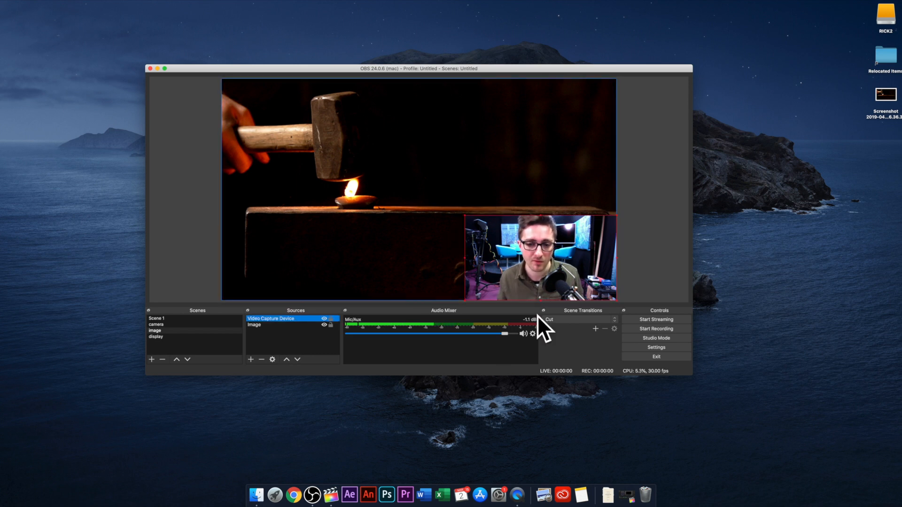
pyautogui.click(252, 359)
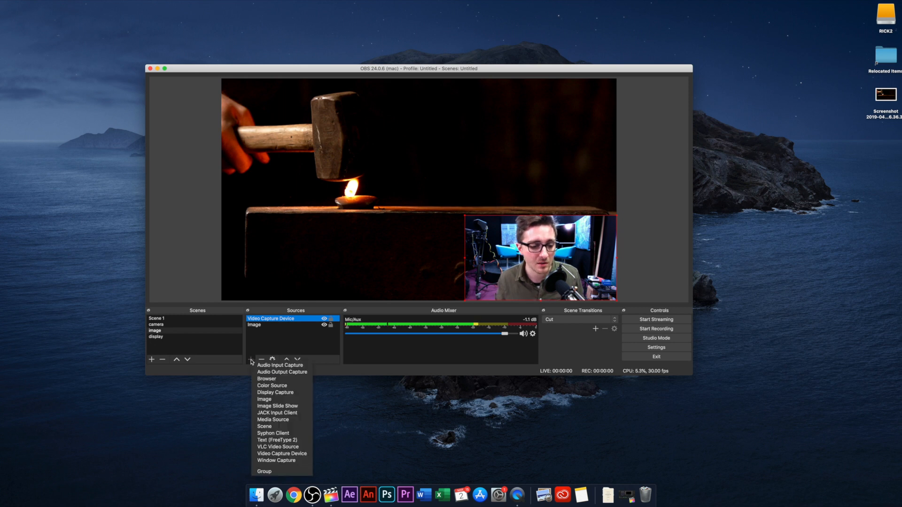
pyautogui.click(277, 440)
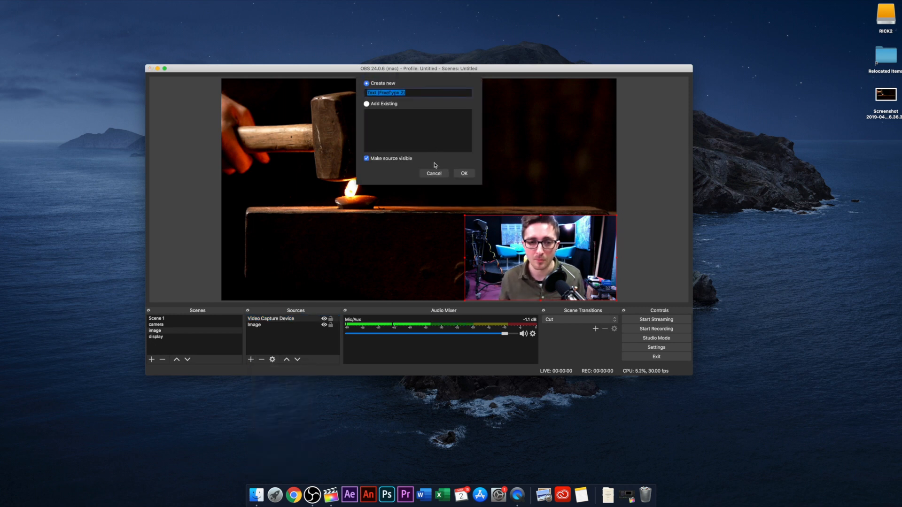
pyautogui.click(464, 174)
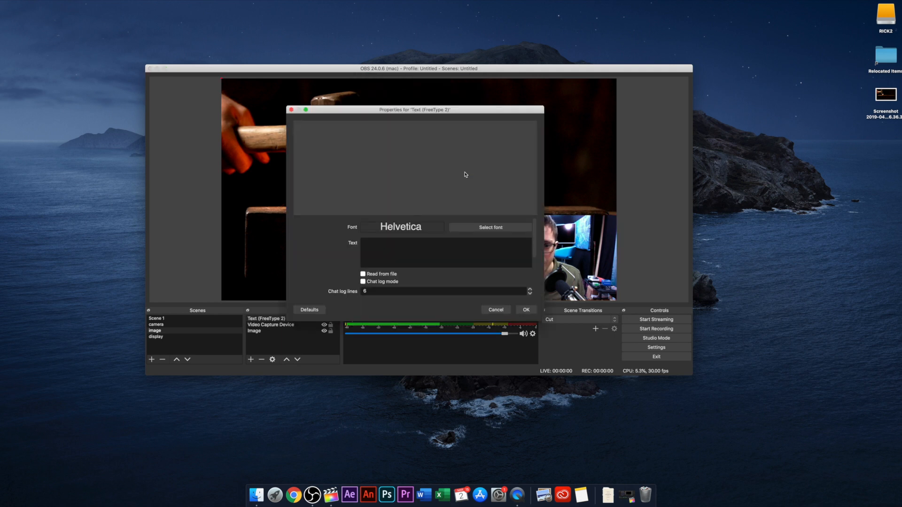
pyautogui.click(396, 257)
pyautogui.write('hygbfvsjehfiuzehgyjxbreiguh')
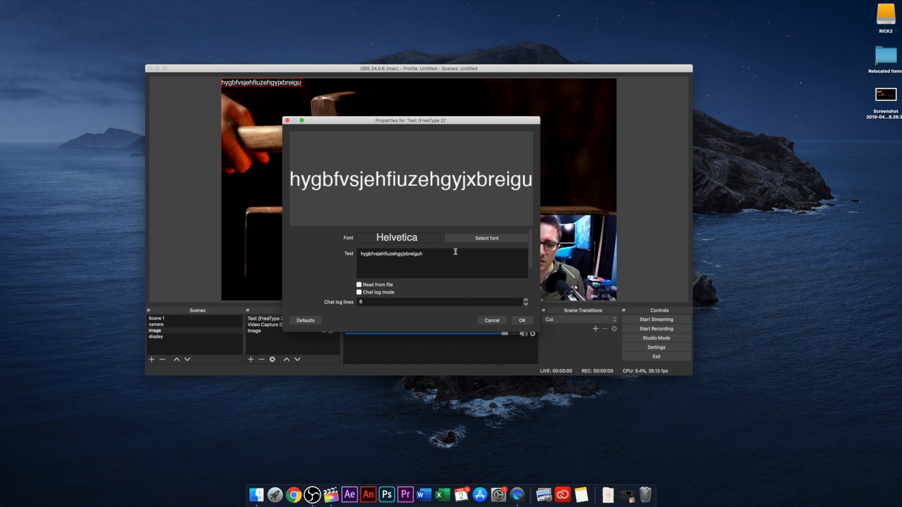
# Step: Set the text source's font to Helvetica Regular at size 144 and confirm its properties
pyautogui.click(477, 239)
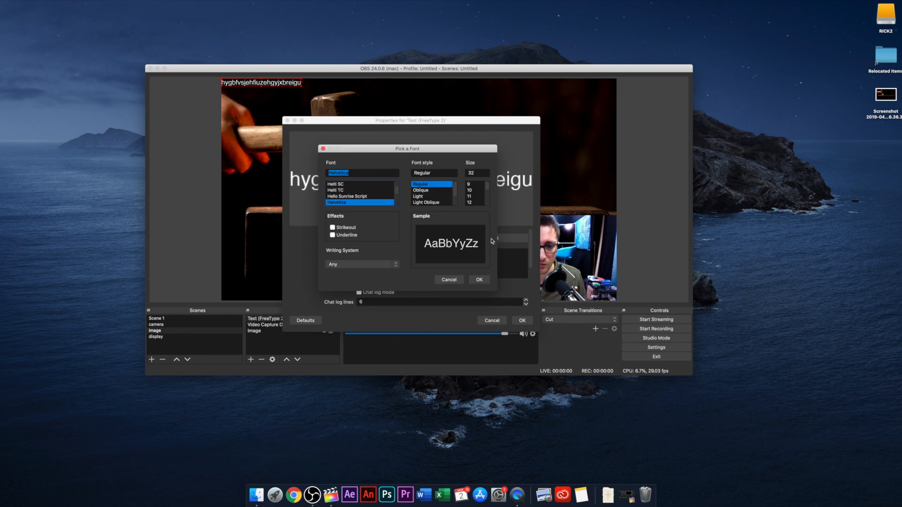
pyautogui.moveTo(489, 188); pyautogui.dragTo(489, 203)
pyautogui.click(474, 196)
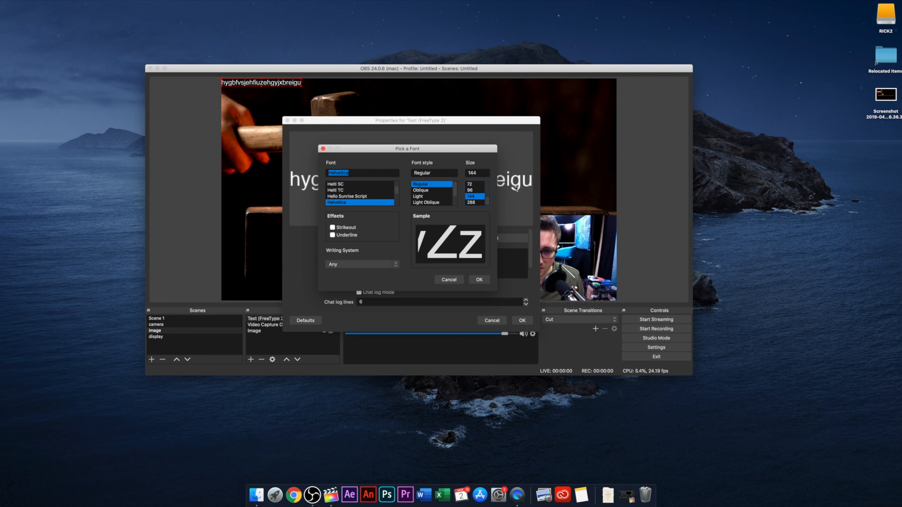
pyautogui.click(479, 281)
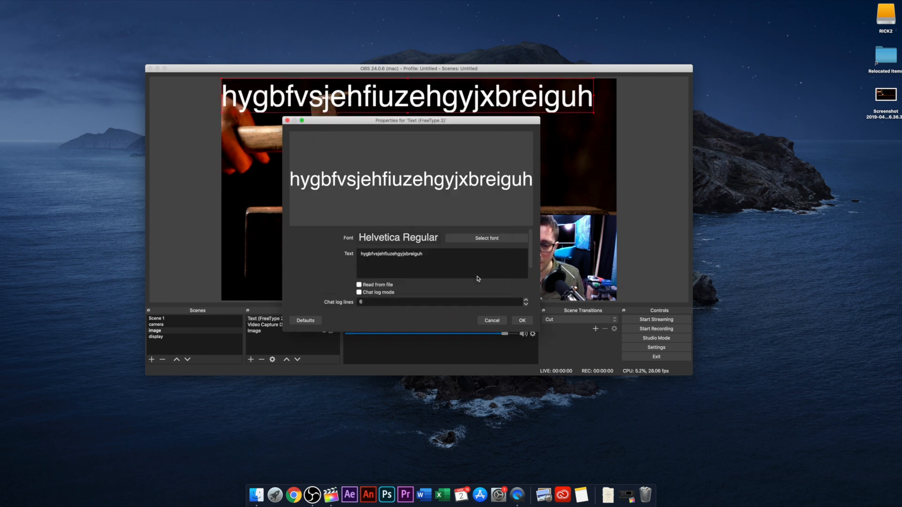
pyautogui.click(522, 320)
# Step: Move the text down to about the middle of the canvas and shrink it slightly from its upper-right corner
pyautogui.moveTo(469, 105); pyautogui.dragTo(487, 192)
pyautogui.moveTo(613, 166); pyautogui.dragTo(596, 211)
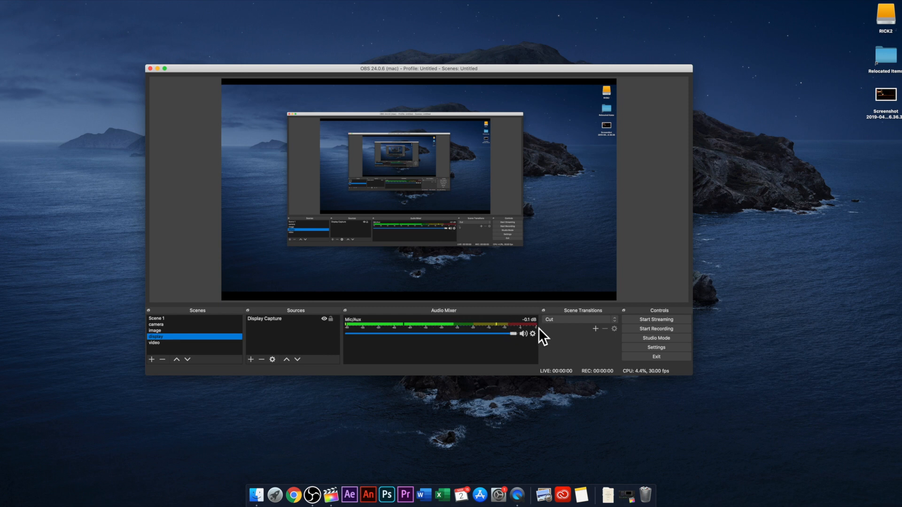
# Step: Lower the Mic/Aux volume well down, and raise it back to -0.9 dB
pyautogui.moveTo(513, 333); pyautogui.dragTo(476, 333)
pyautogui.moveTo(476, 335); pyautogui.dragTo(507, 334)
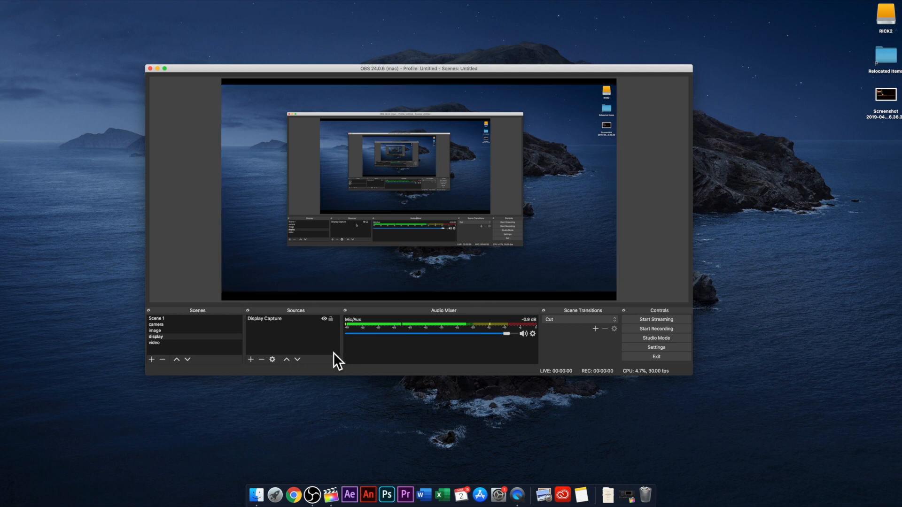
# Step: View the Advanced Audio Properties of Mic/Aux, including sync offset and audio monitoring, and close them
pyautogui.click(532, 334)
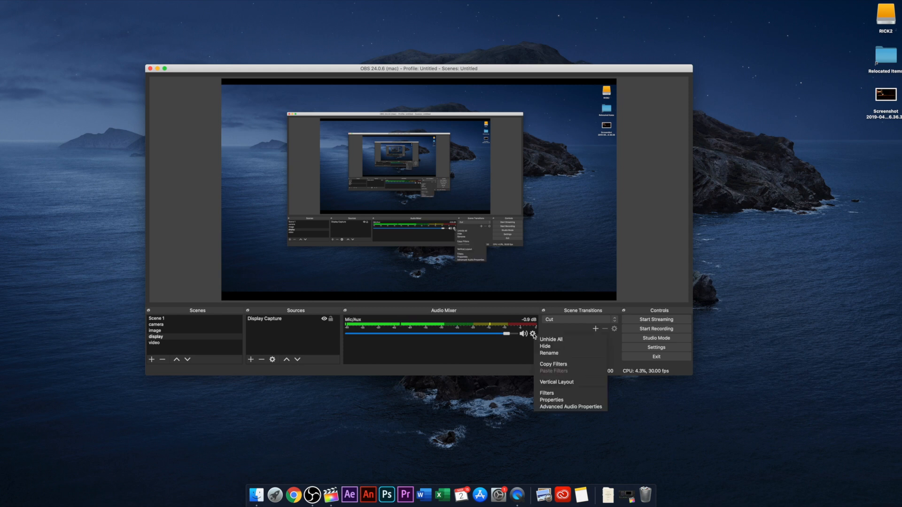
pyautogui.click(566, 407)
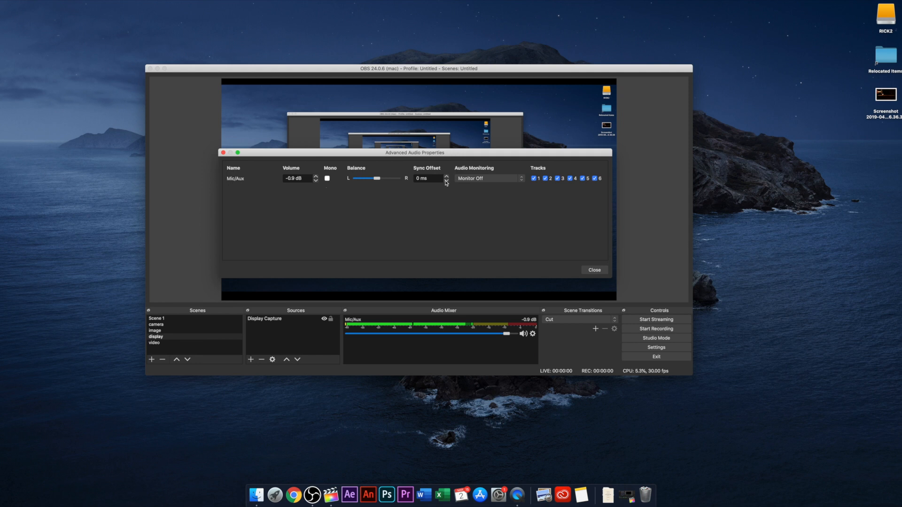
pyautogui.click(597, 273)
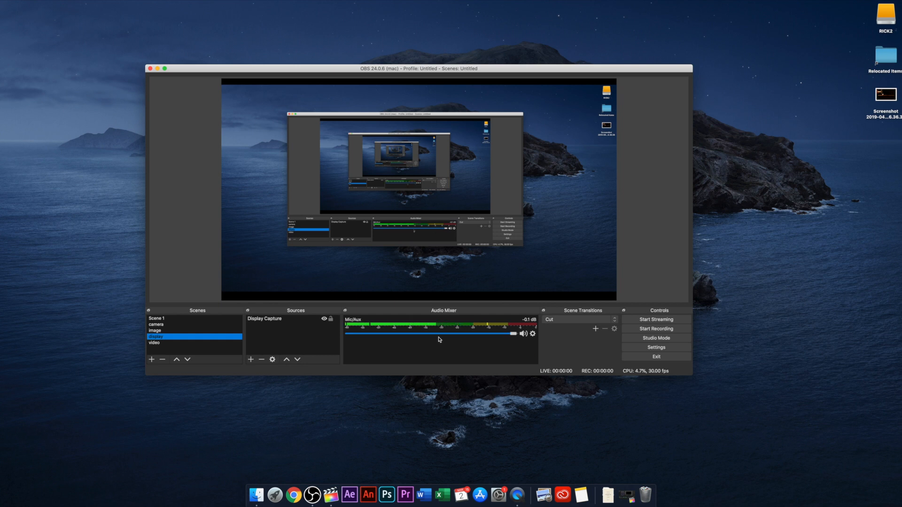
# Step: Switch through the video, display and image scenes to compare the audio channels in the mixer
pyautogui.click(177, 343)
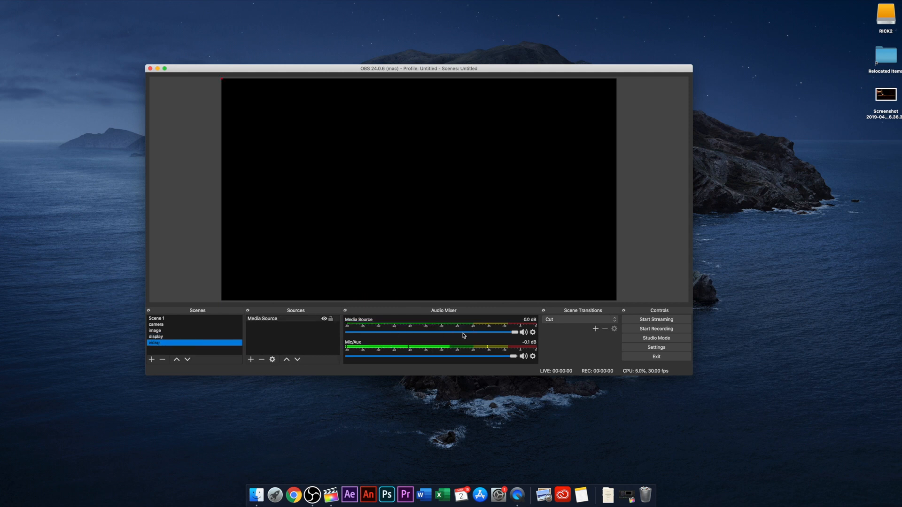
pyautogui.click(168, 337)
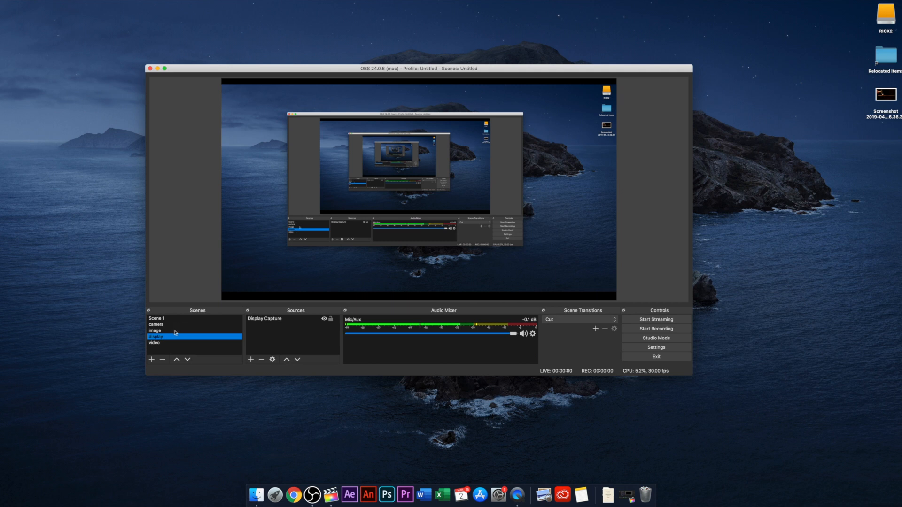
pyautogui.click(175, 331)
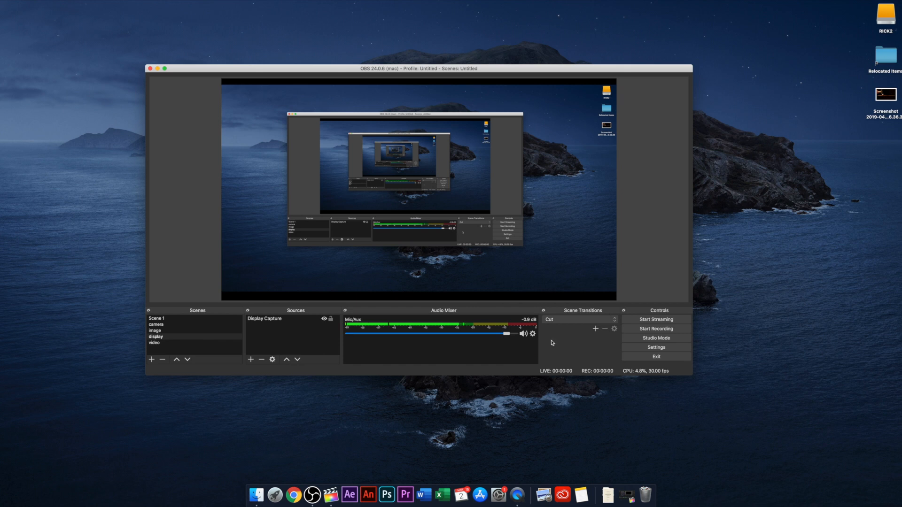
# Step: Set the streaming service to YouTube / YouTube Gaming in the stream settings and activate the Stream Key field
pyautogui.click(656, 349)
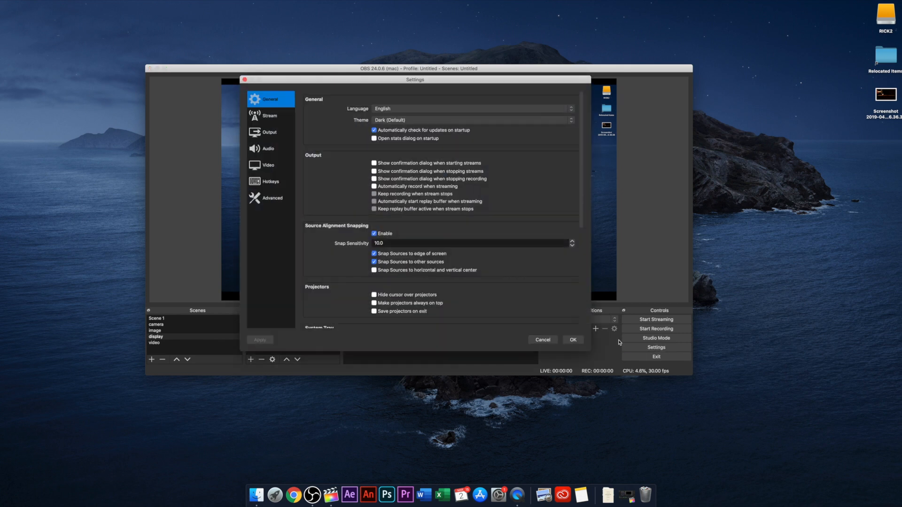
pyautogui.click(270, 118)
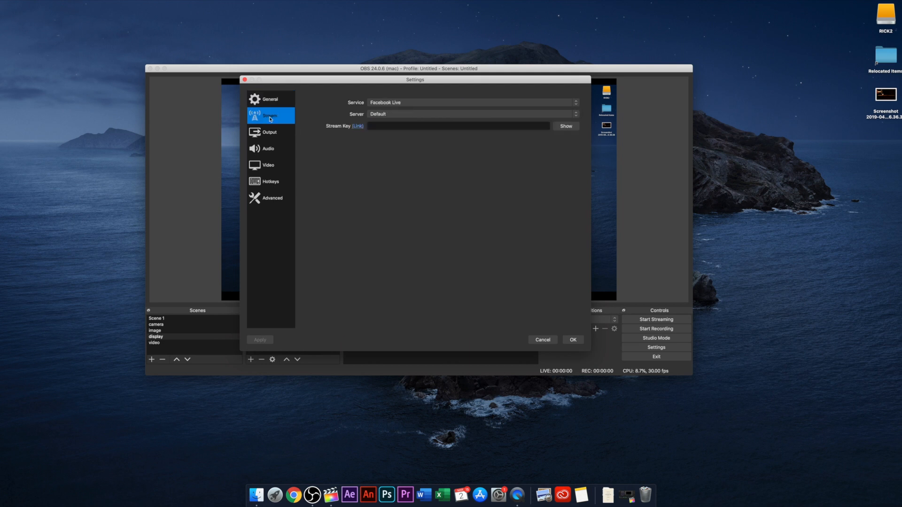
pyautogui.click(392, 103)
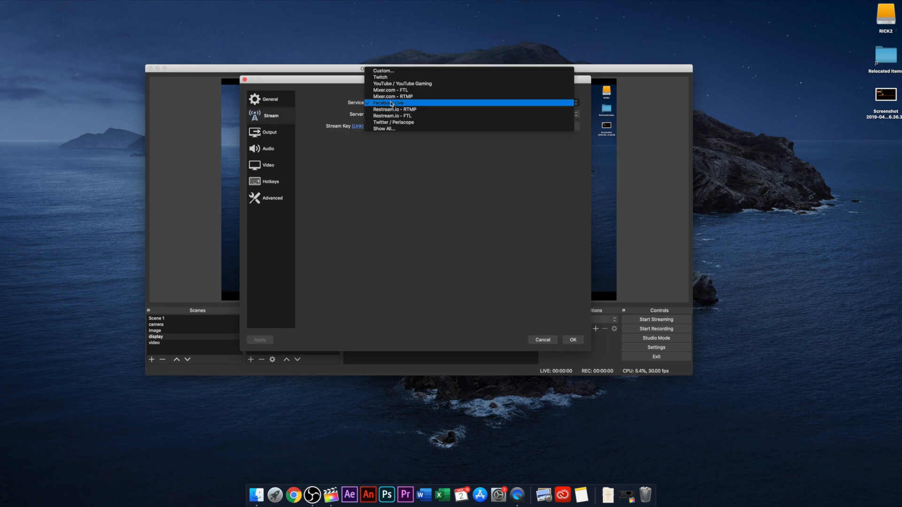
pyautogui.click(397, 84)
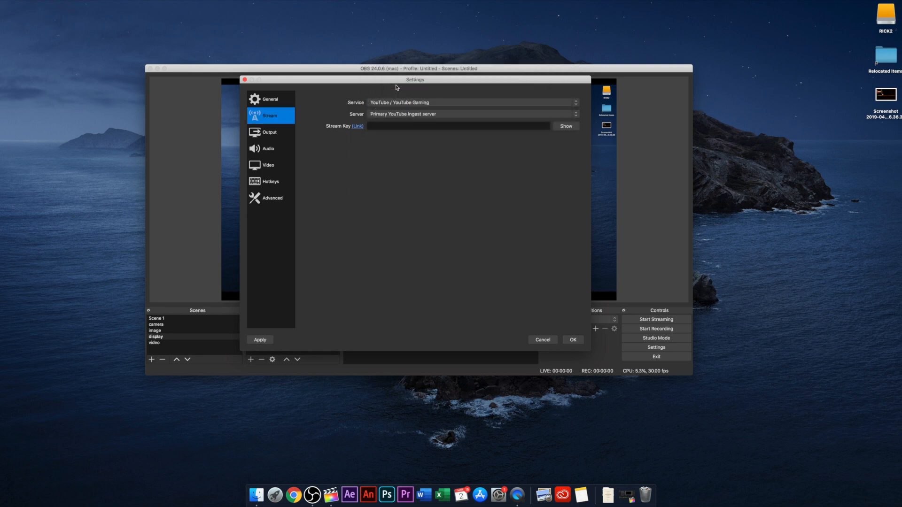
pyautogui.click(464, 125)
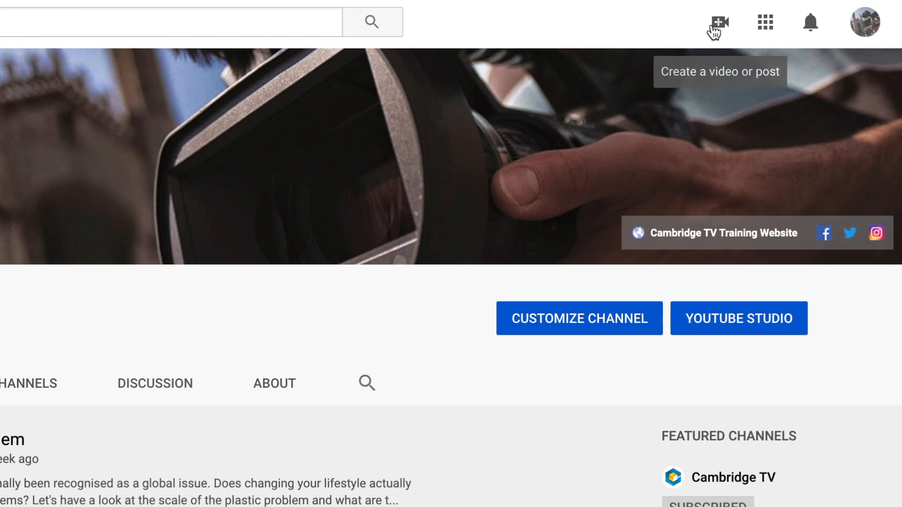
# Step: Open the go-live option for creating a video on YouTube, and confirm the stream settings in OBS
pyautogui.click(719, 23)
pyautogui.click(764, 113)
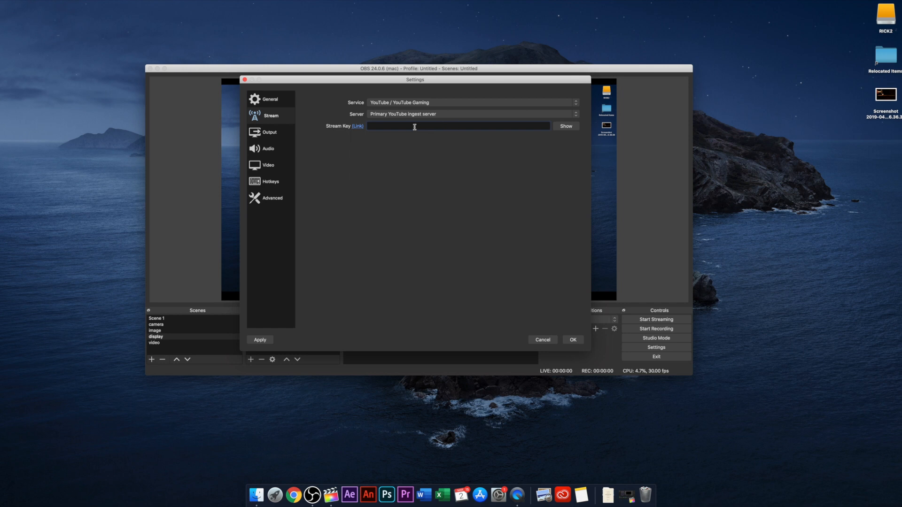
pyautogui.click(574, 340)
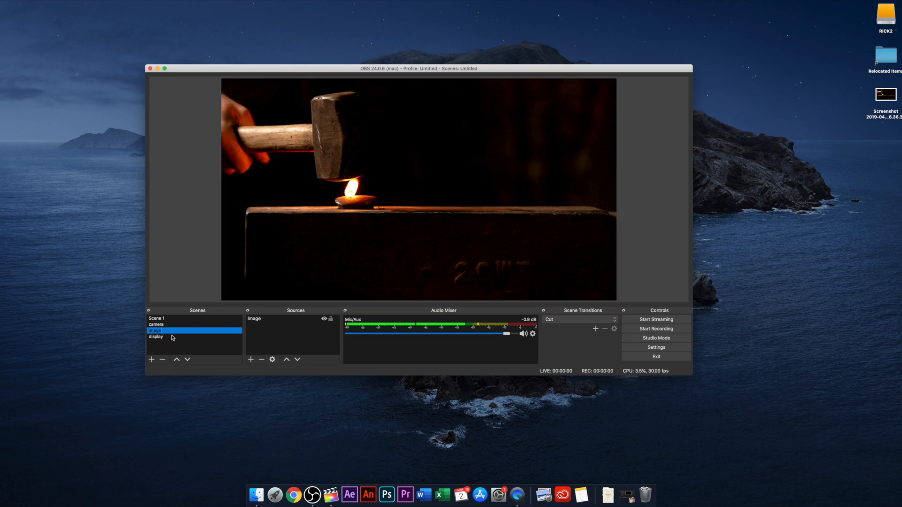
# Step: Switch through the camera, display and image scenes to check each one
pyautogui.click(156, 324)
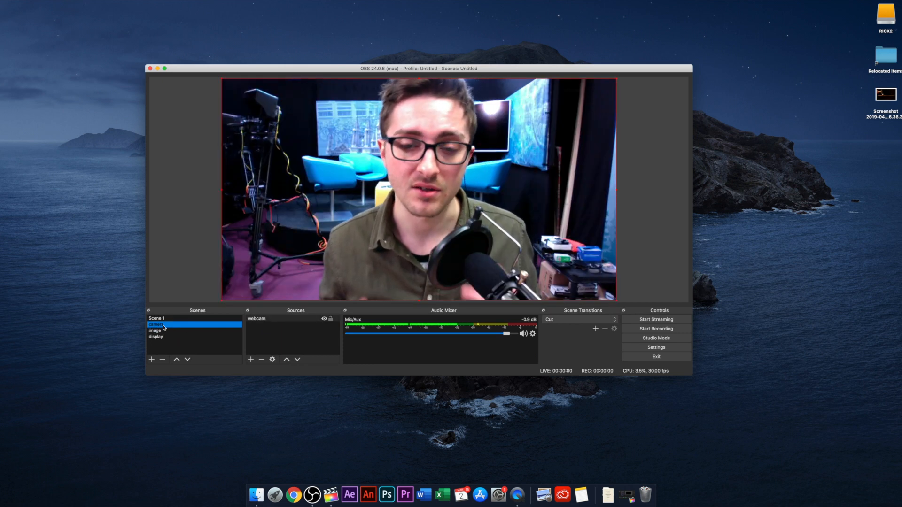
pyautogui.click(159, 337)
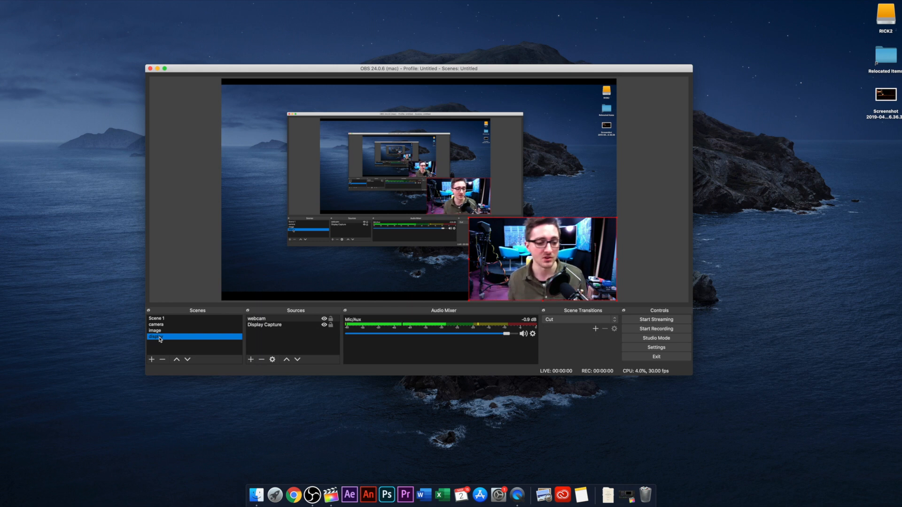
pyautogui.click(163, 331)
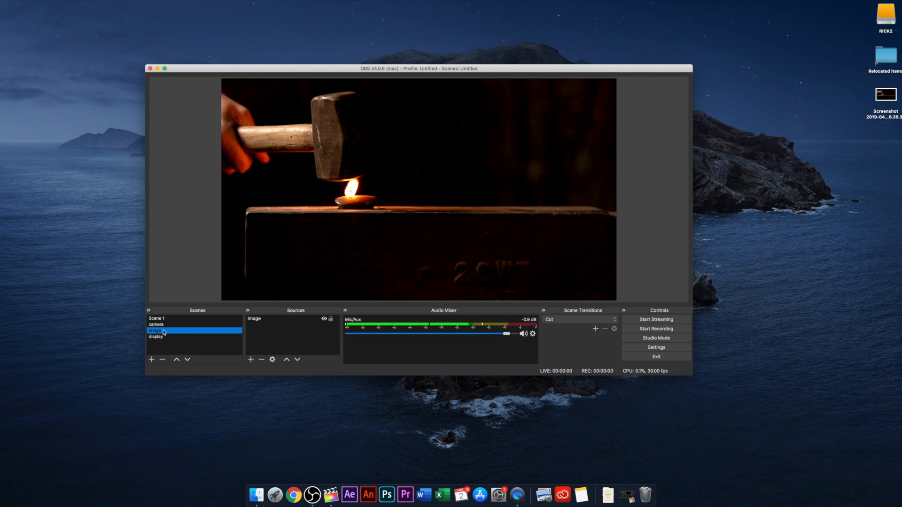
# Step: Turn on Studio Mode and load the camera, display and image scenes into the preview one after another
pyautogui.click(657, 341)
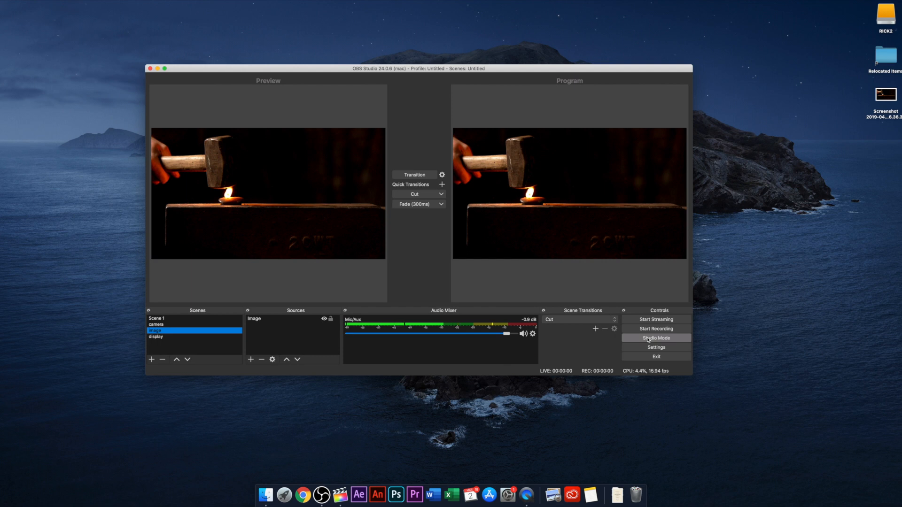
pyautogui.click(170, 324)
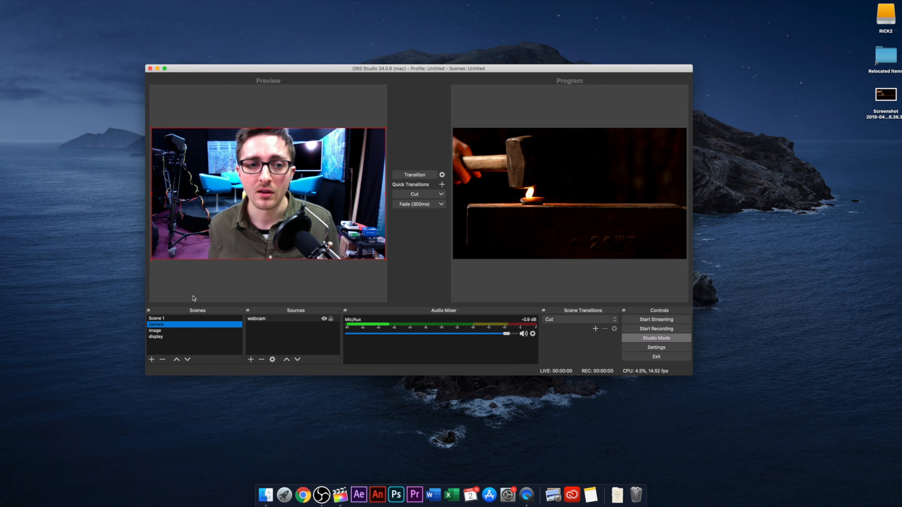
pyautogui.click(163, 335)
pyautogui.click(163, 331)
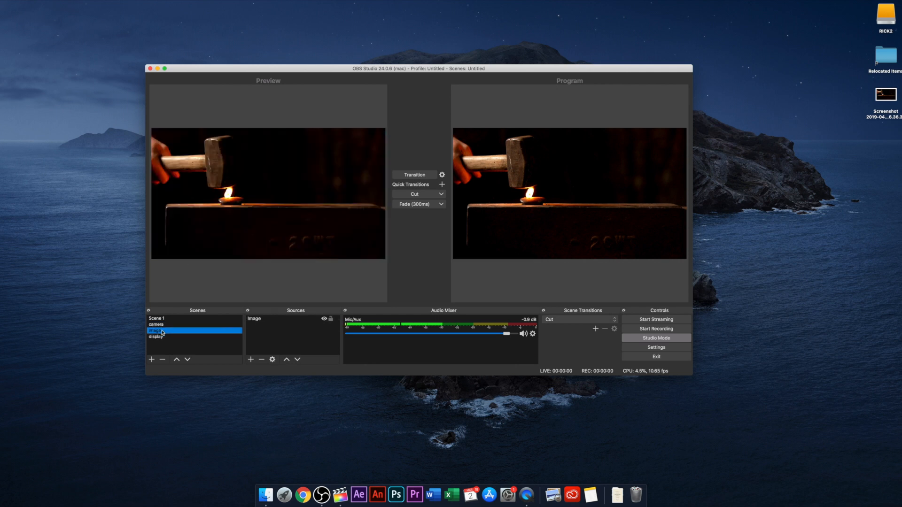
pyautogui.click(163, 325)
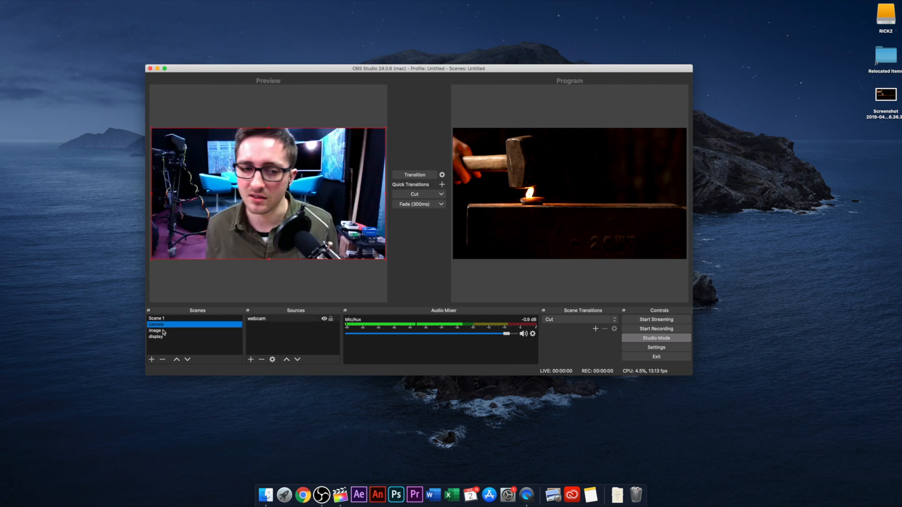
pyautogui.click(163, 331)
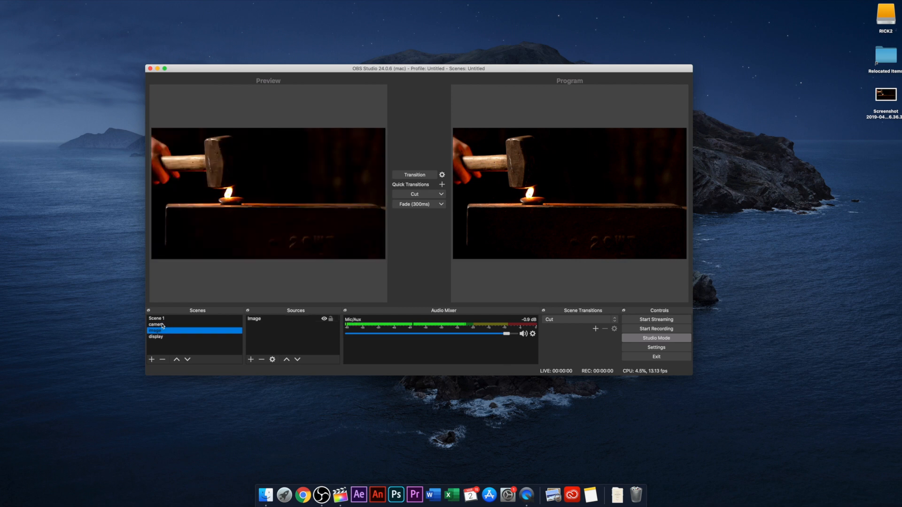
# Step: Transition the camera scene to the program output with a 300 ms fade, and cut to the display scene
pyautogui.click(163, 324)
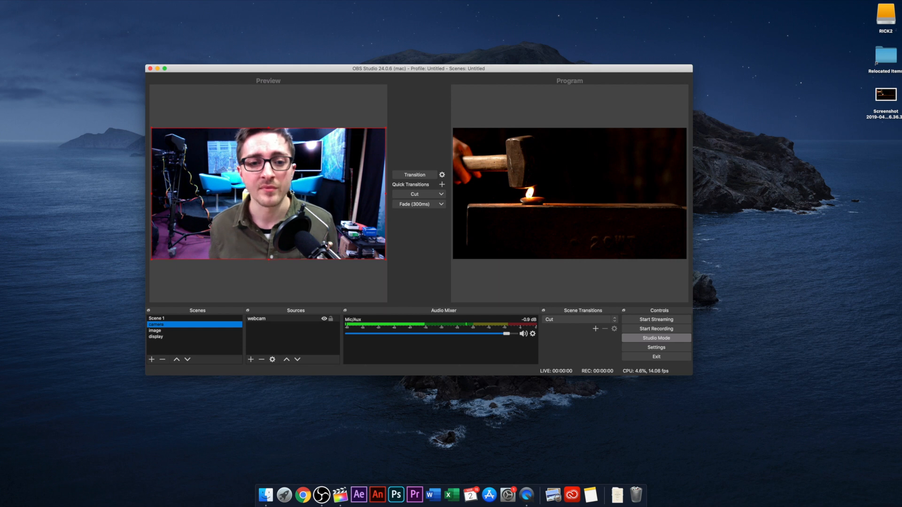
pyautogui.click(417, 204)
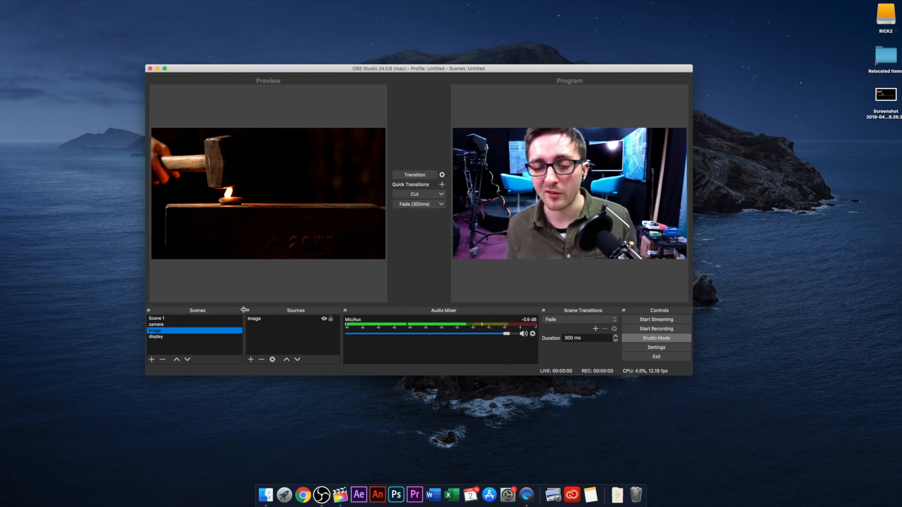
pyautogui.click(191, 337)
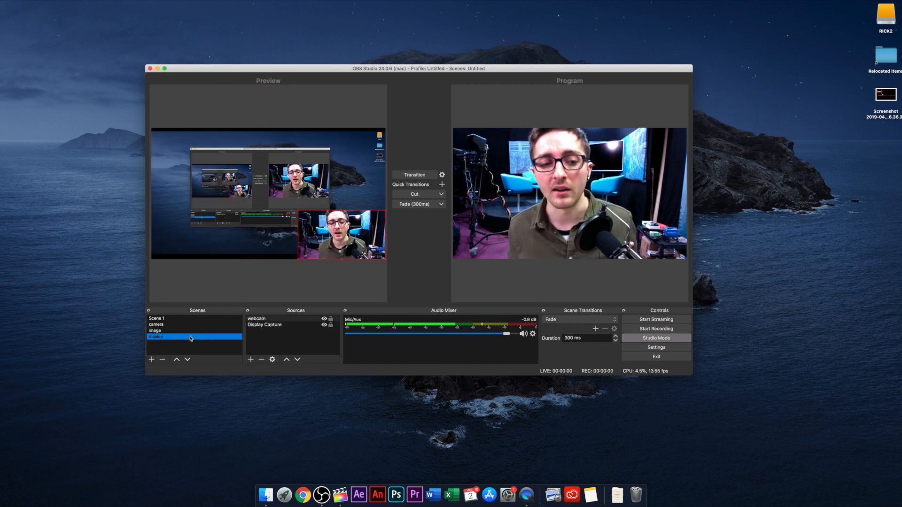
pyautogui.click(429, 194)
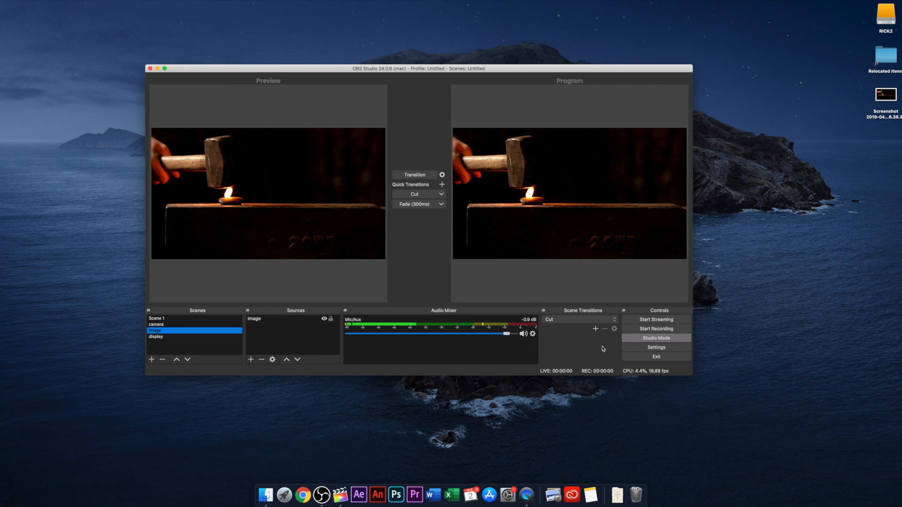
# Step: Review the streaming and recording output settings, and close them without saving
pyautogui.click(656, 350)
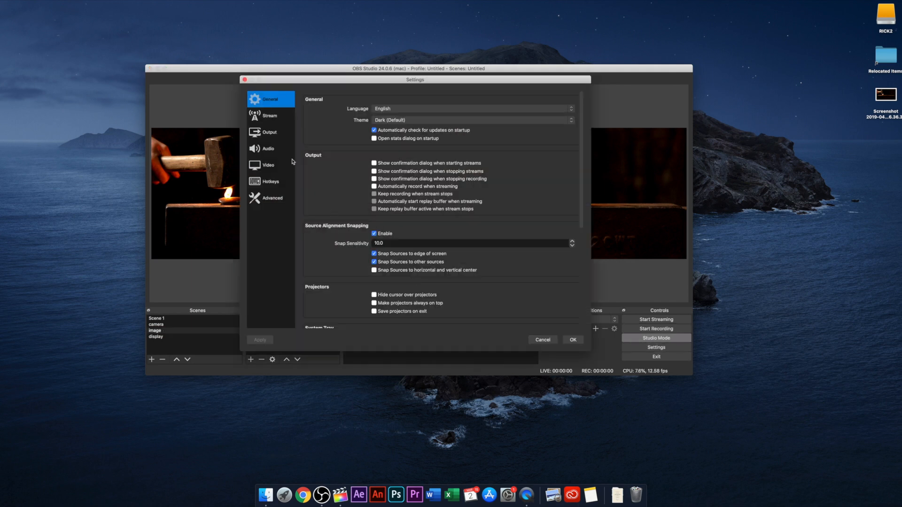
pyautogui.click(270, 135)
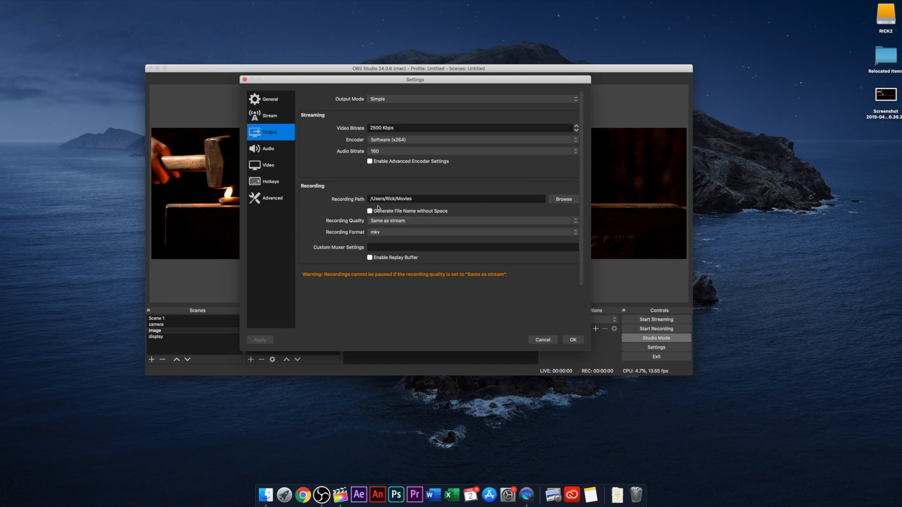
pyautogui.click(543, 342)
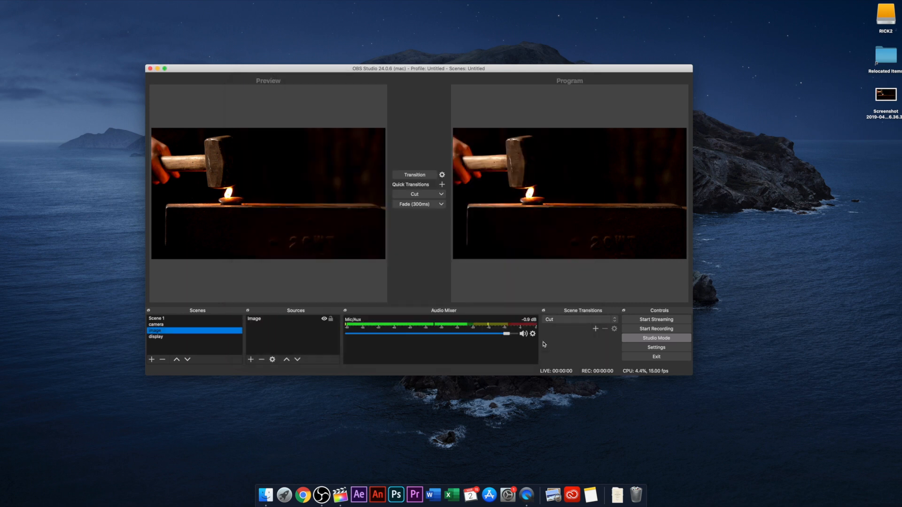